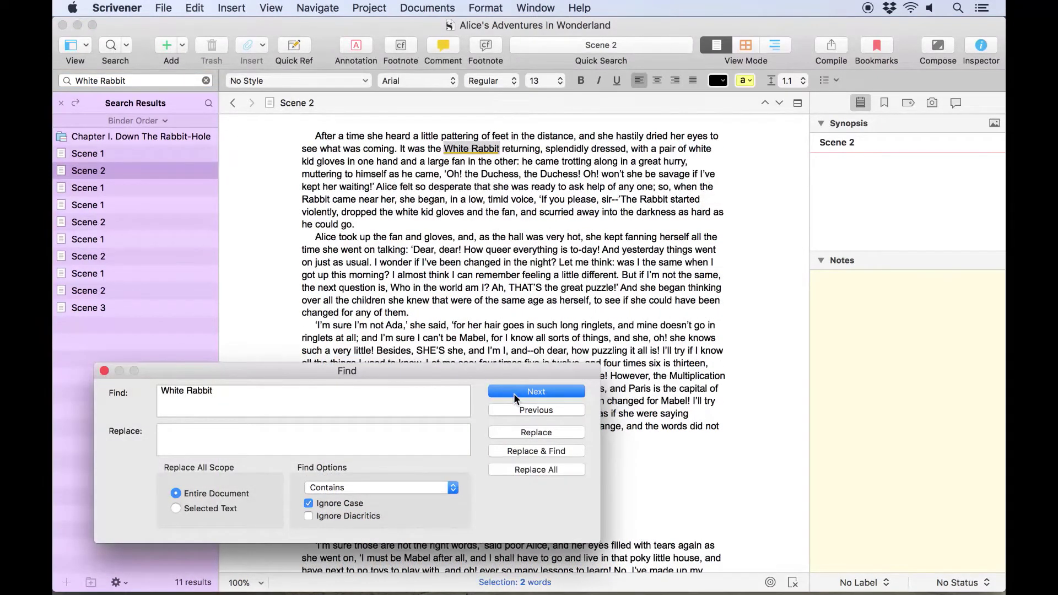
Step: Trim the Find term from 'White Rabbit' to 'White' and step through the next two matches
{"action": "left_click", "coordinate": [443, 398]}
{"action": "key", "text": "BackSpace"}
{"action": "key", "text": "BackSpace"}
{"action": "key", "text": "BackSpace"}
{"action": "key", "text": "BackSpace"}
{"action": "key", "text": "BackSpace"}
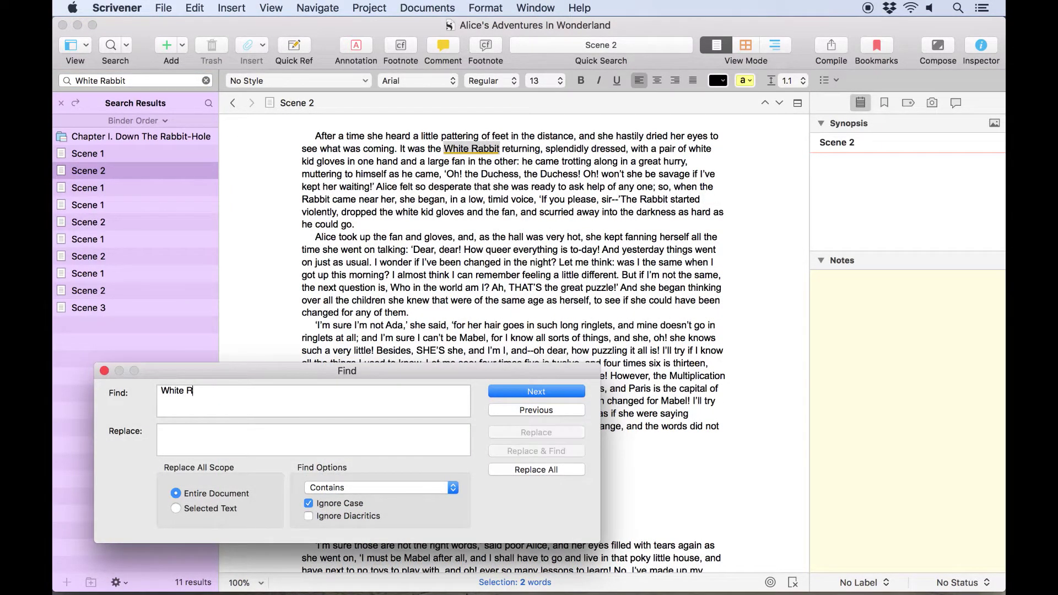
{"action": "key", "text": "BackSpace"}
{"action": "key", "text": "BackSpace"}
{"action": "left_click", "coordinate": [546, 391]}
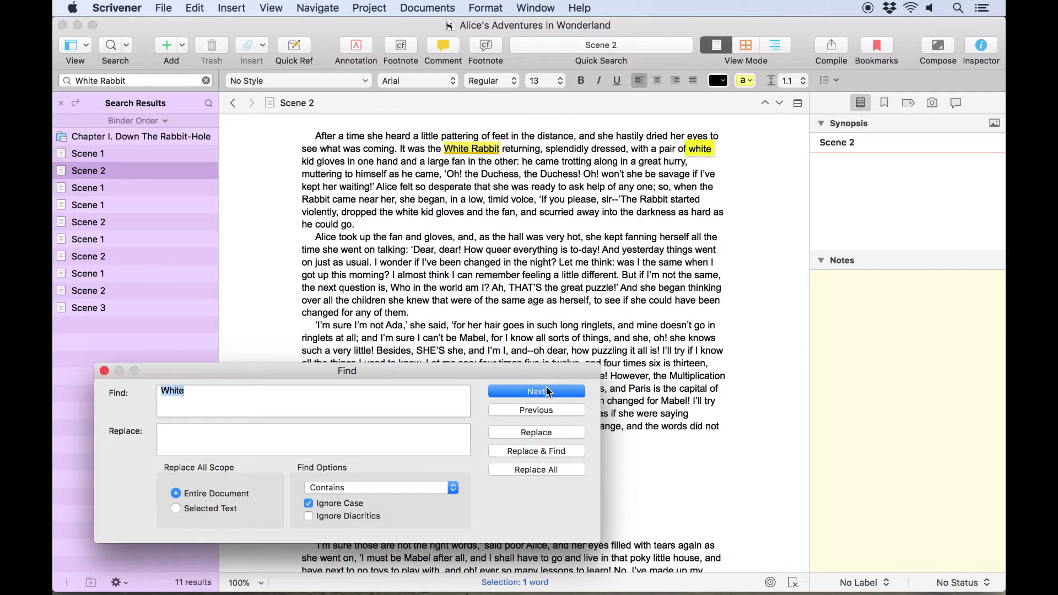
{"action": "left_click", "coordinate": [547, 391]}
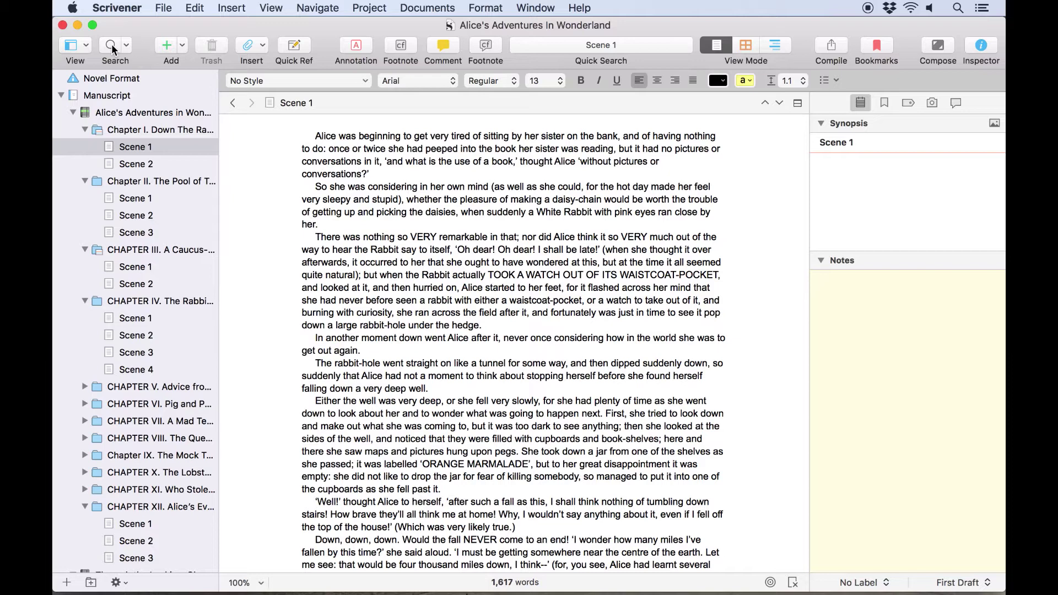
Step: Open project search, limit its scope to Notes, then restore the scope to All
{"action": "key", "text": "super+shift+f"}
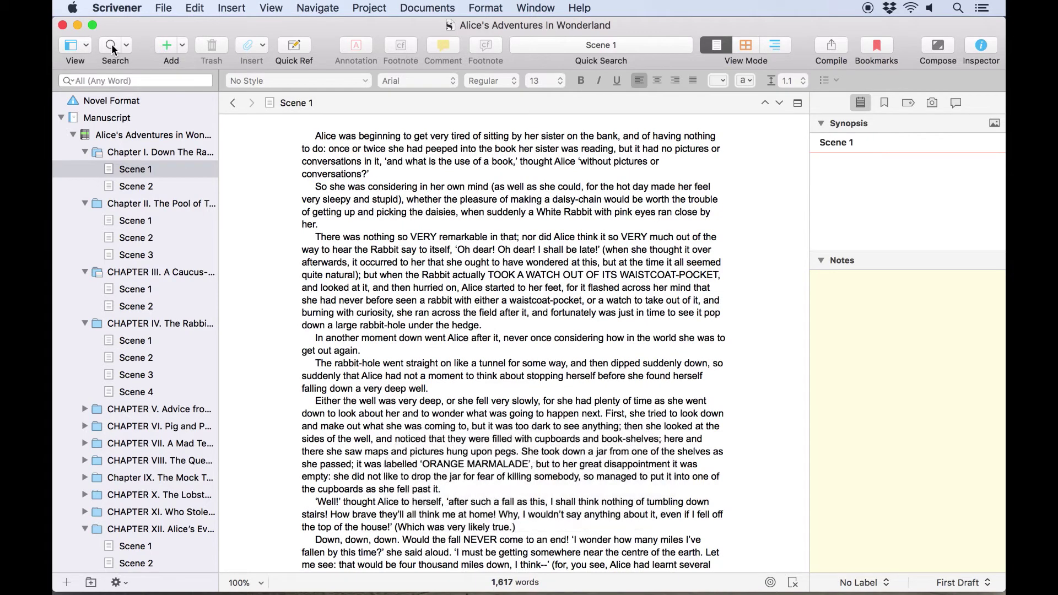
{"action": "left_click", "coordinate": [68, 80]}
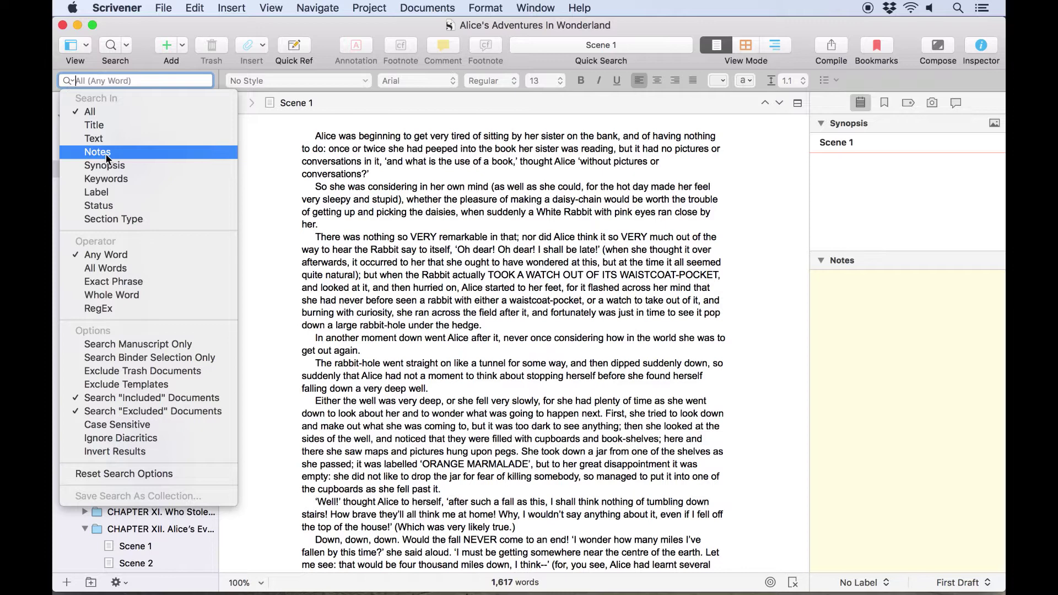
{"action": "left_click", "coordinate": [143, 151]}
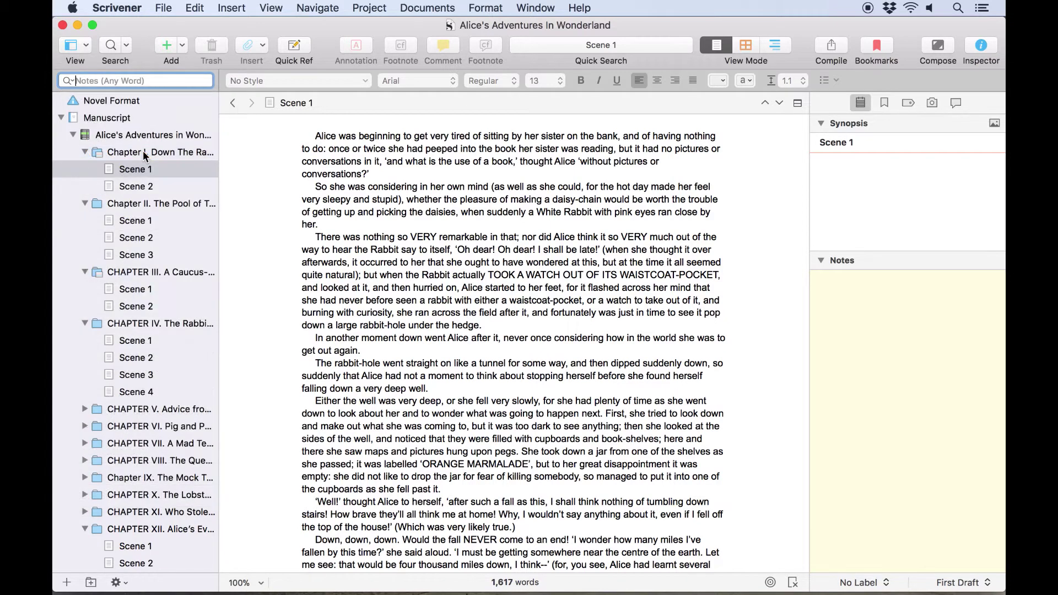
{"action": "left_click", "coordinate": [69, 82]}
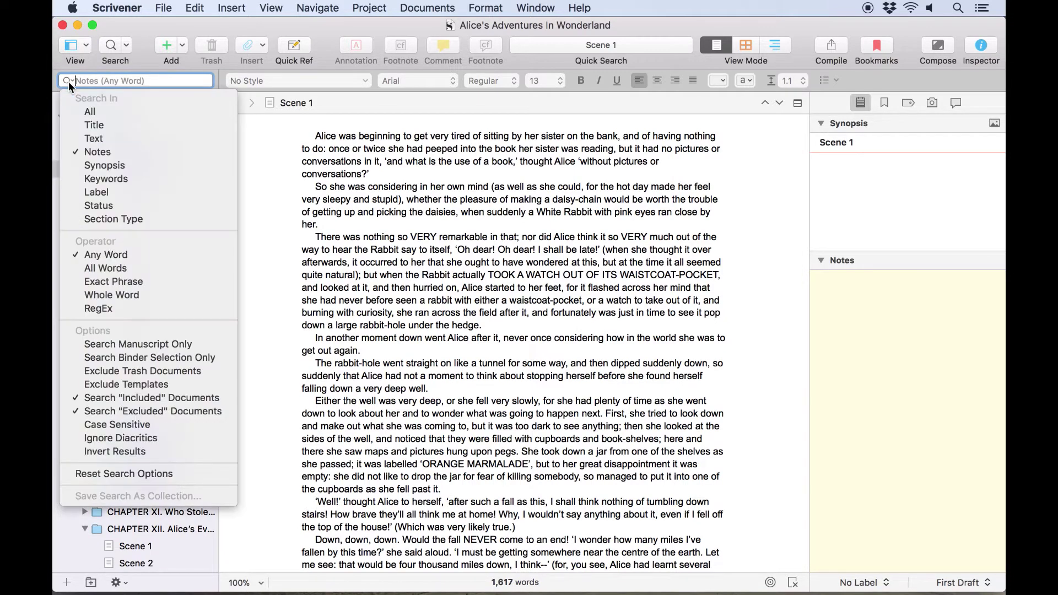
{"action": "left_click", "coordinate": [107, 112]}
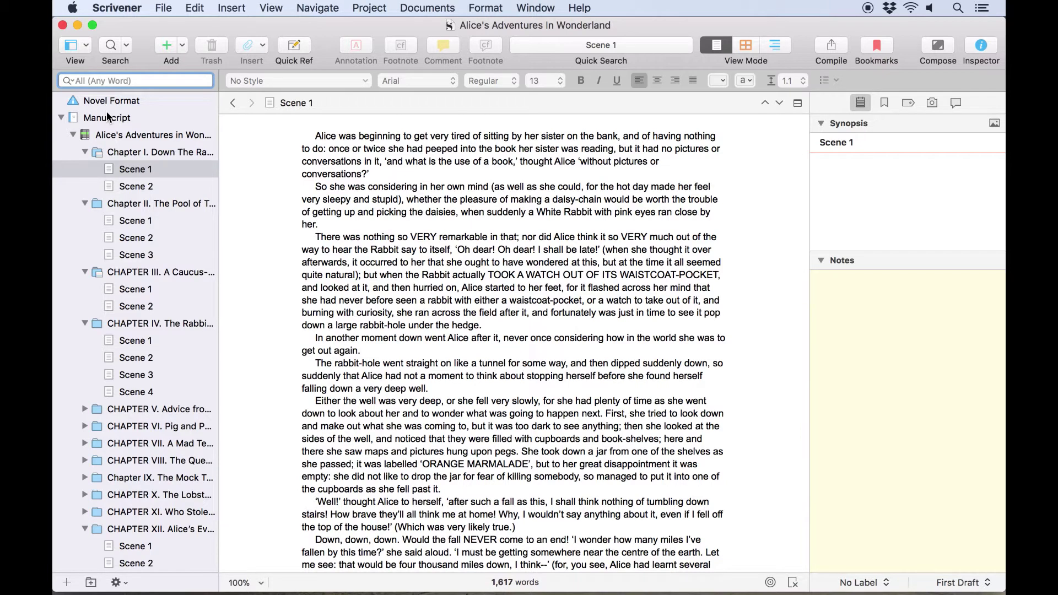
Step: Search the whole project for 'White Rabbit', returning 17 documents
{"action": "type", "text": "White Rabbit"}
{"action": "key", "text": "Return"}
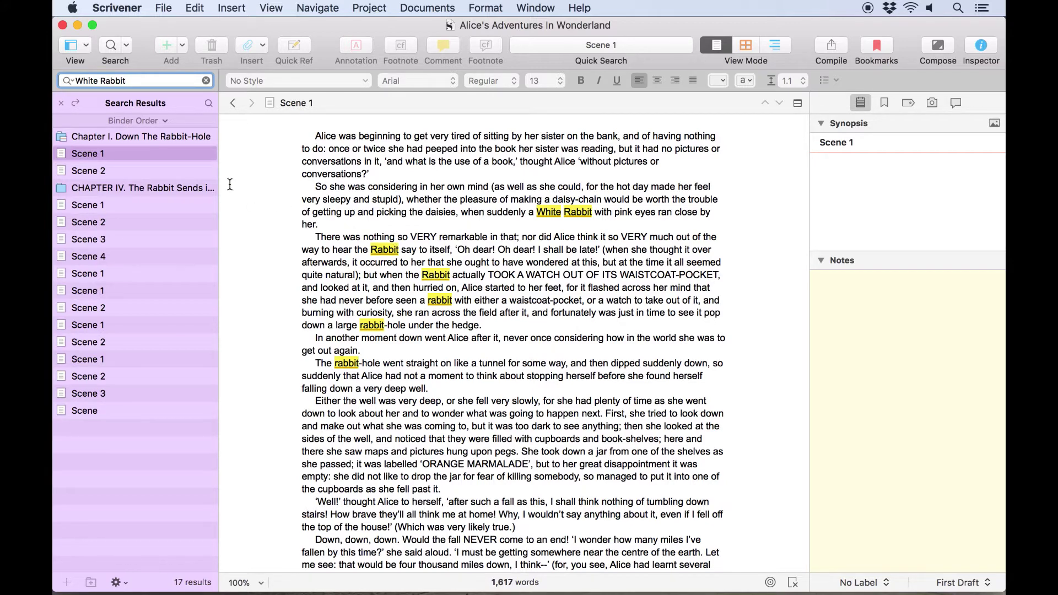
Step: Set the search operator to Exact Phrase, cutting White Rabbit results to 11
{"action": "left_click", "coordinate": [68, 82]}
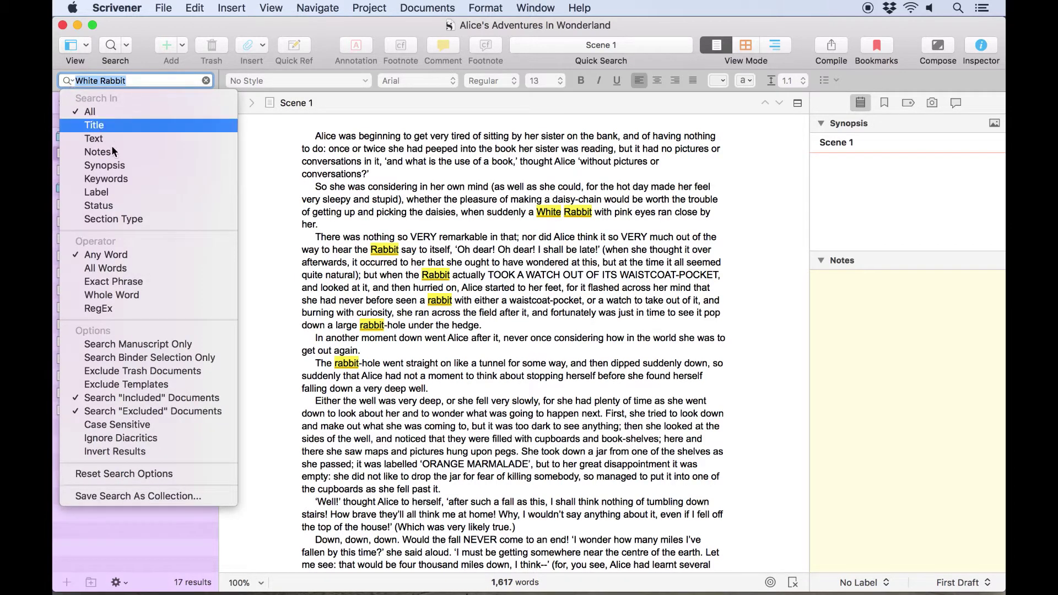
{"action": "left_click", "coordinate": [123, 282]}
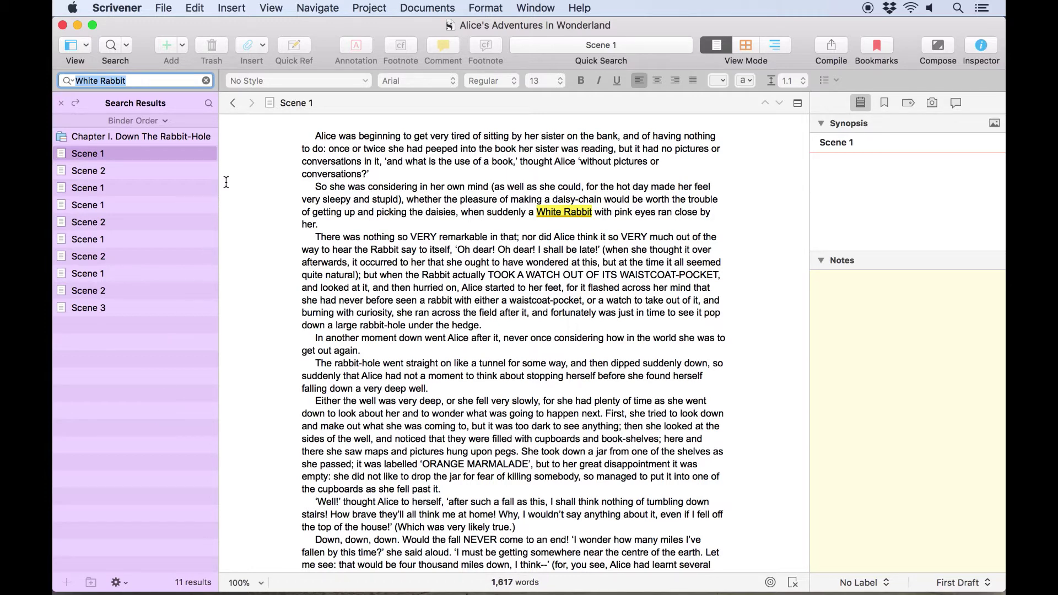
Step: Open Scene 2 and search within the document for the next 'White Rabbit'
{"action": "left_click", "coordinate": [188, 171]}
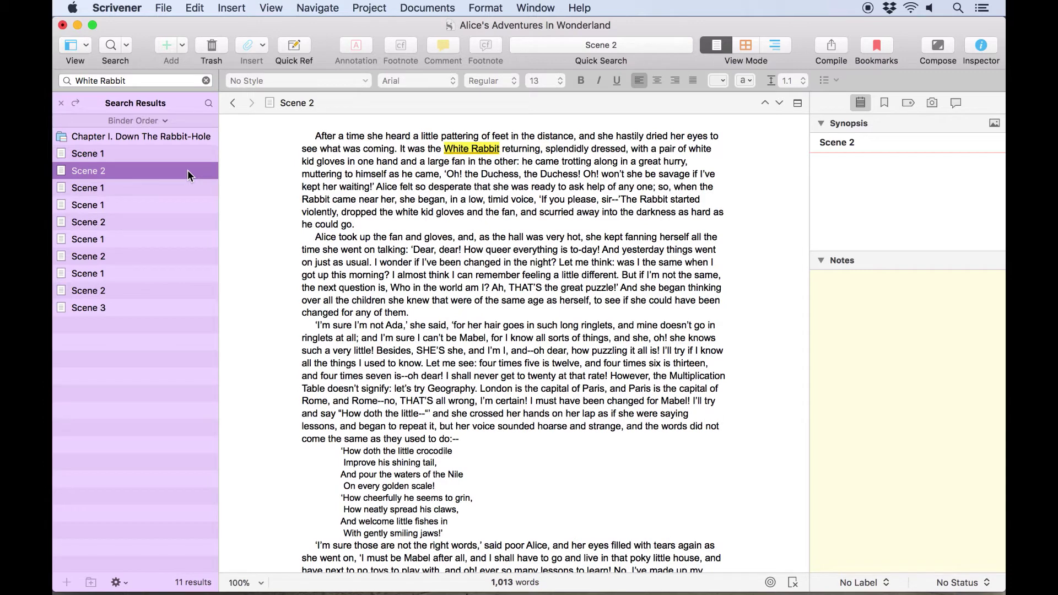
{"action": "left_click", "coordinate": [299, 327]}
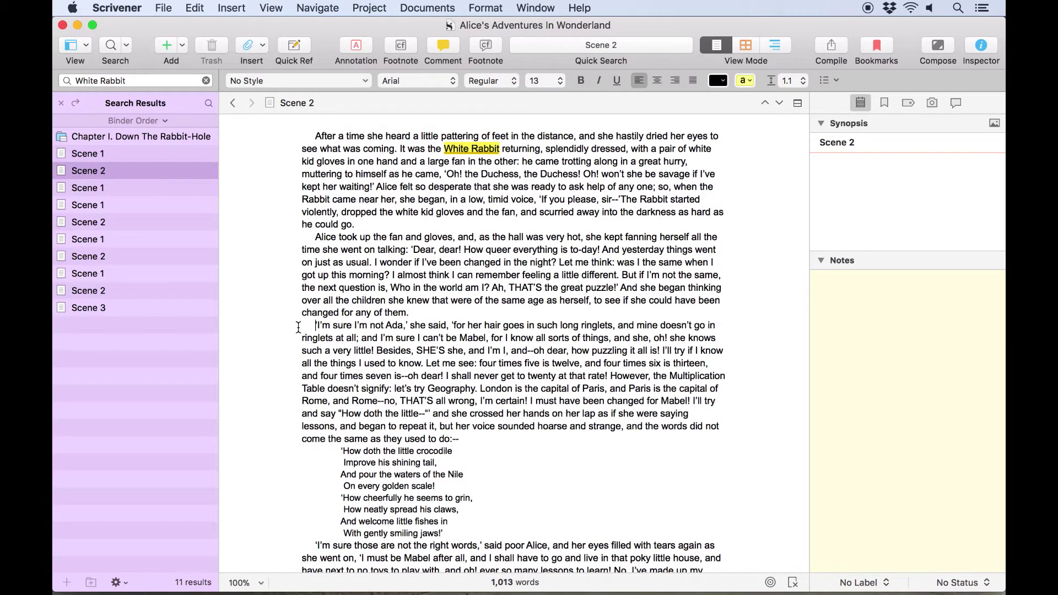
{"action": "key", "text": "super+f"}
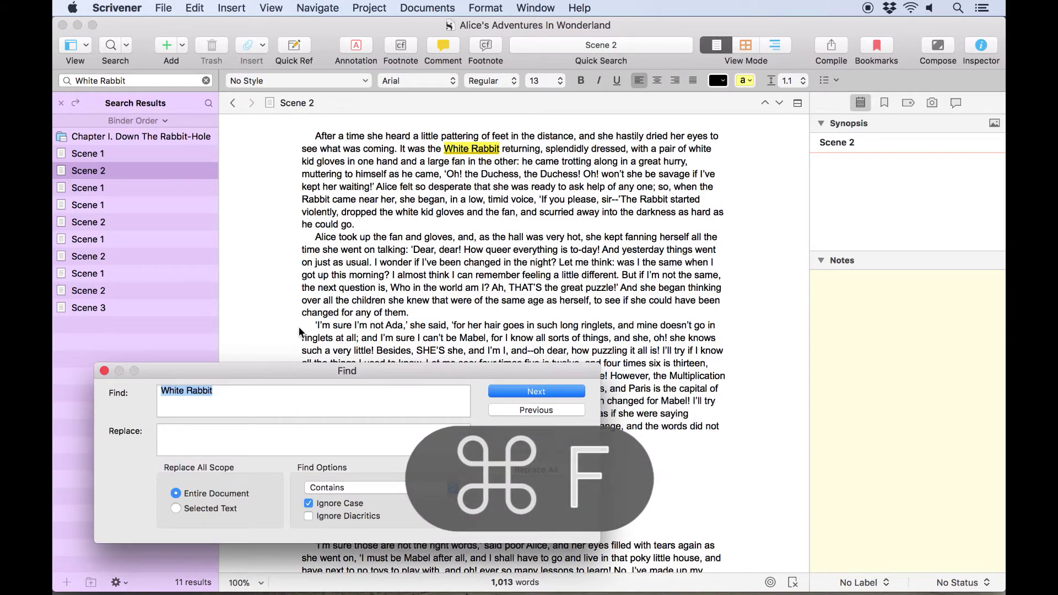
{"action": "key", "text": "Escape"}
{"action": "left_click", "coordinate": [126, 47]}
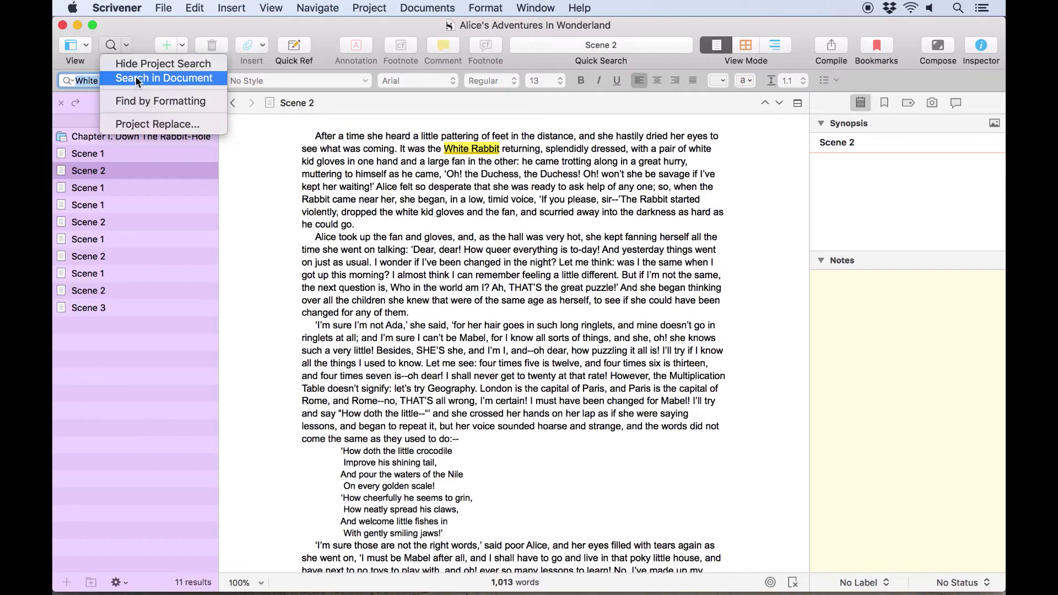
{"action": "left_click", "coordinate": [135, 78]}
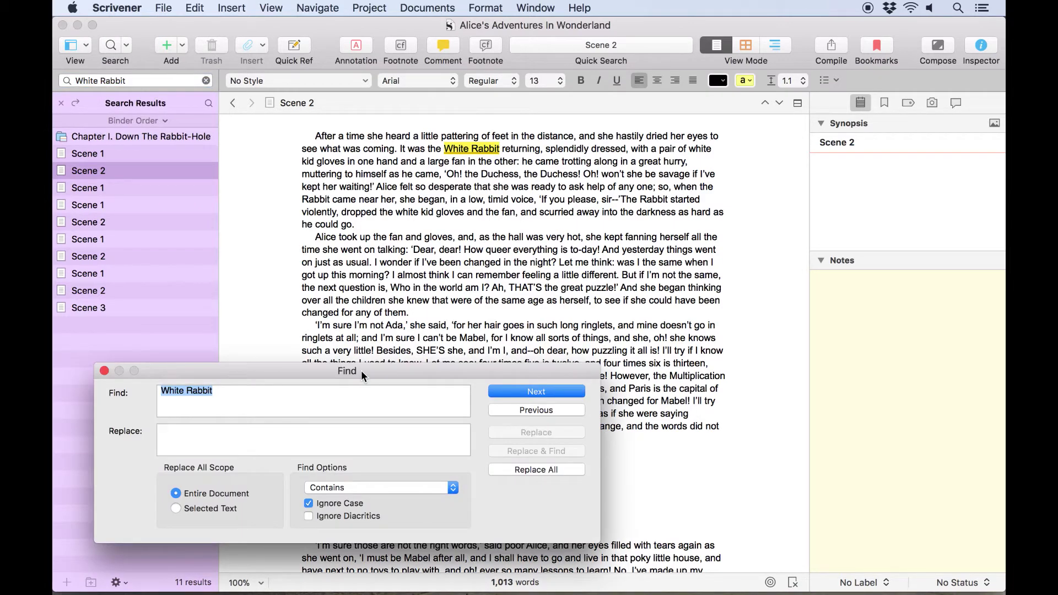
{"action": "left_click", "coordinate": [348, 392]}
{"action": "left_click", "coordinate": [514, 392]}
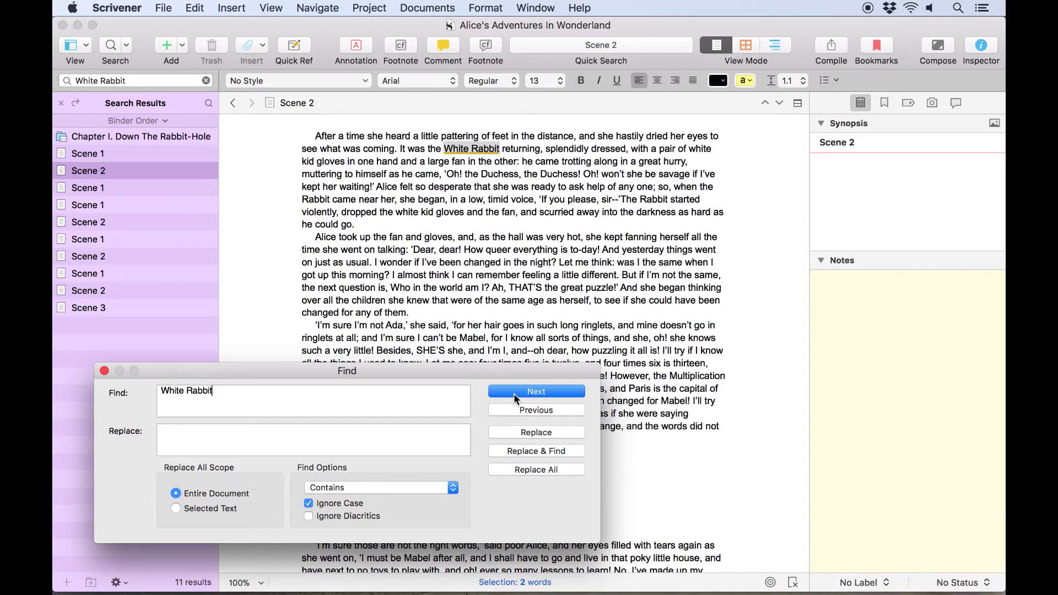
Step: Shorten the Find term to 'White', step to the kid gloves match, and close Find
{"action": "key", "text": "BackSpace"}
{"action": "key", "text": "BackSpace"}
{"action": "key", "text": "BackSpace"}
{"action": "key", "text": "BackSpace"}
{"action": "key", "text": "BackSpace"}
{"action": "key", "text": "BackSpace"}
{"action": "key", "text": "BackSpace"}
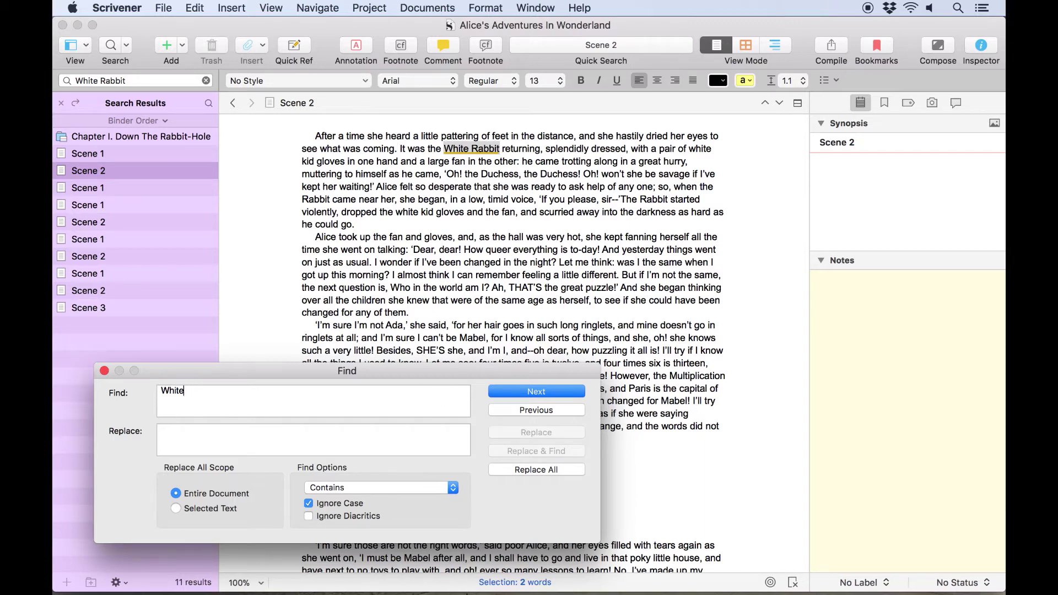
{"action": "left_click", "coordinate": [548, 391]}
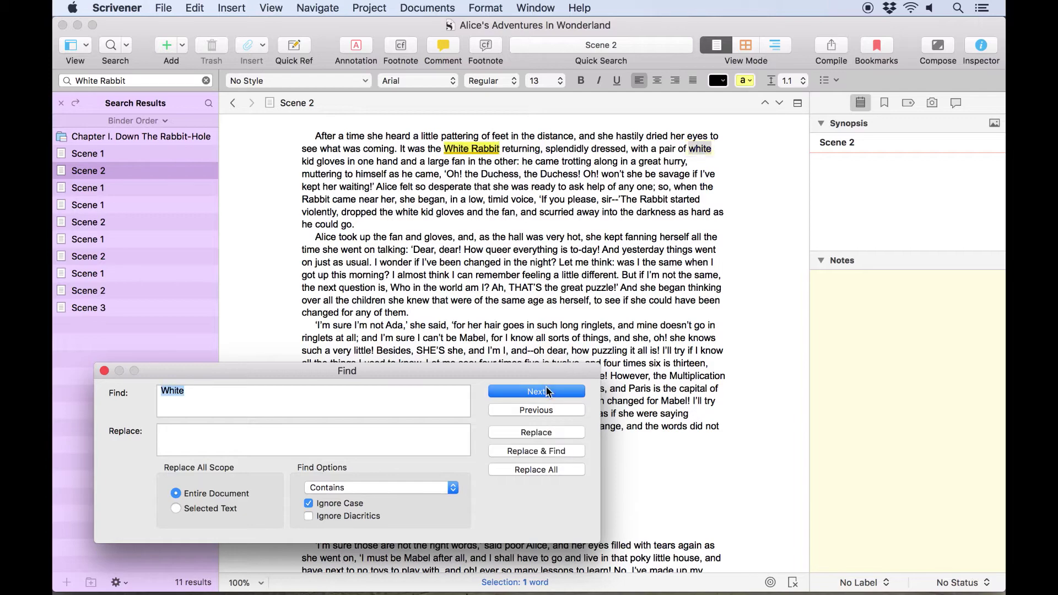
{"action": "left_click", "coordinate": [547, 391]}
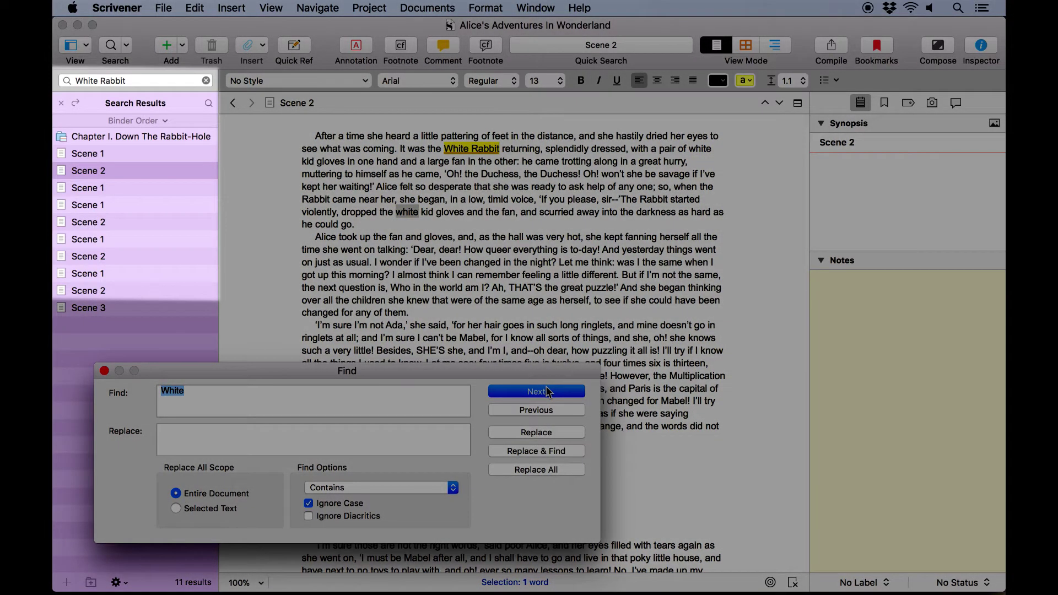
{"action": "left_click", "coordinate": [548, 391]}
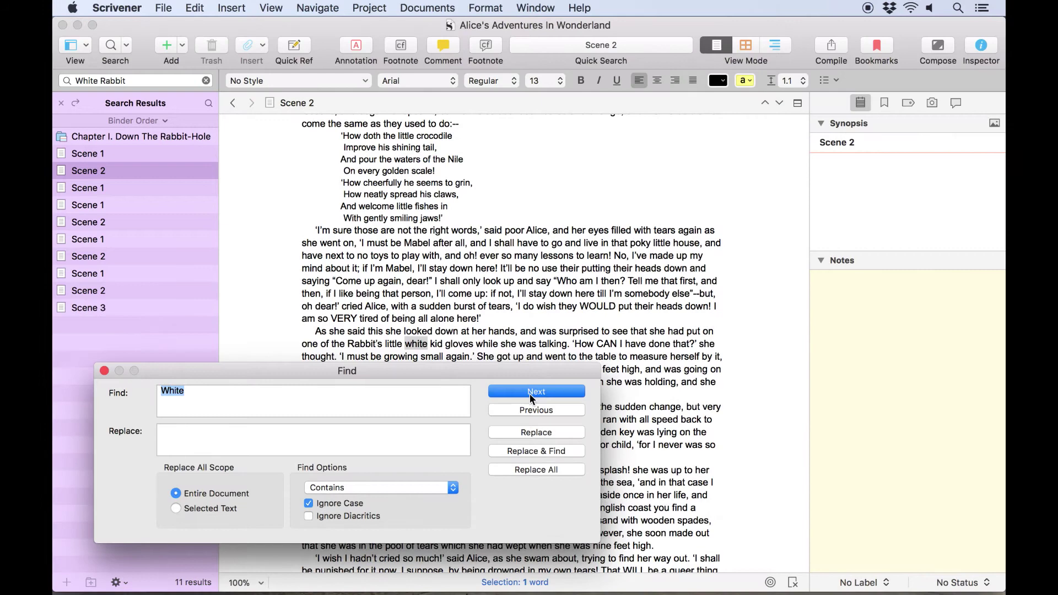
{"action": "left_click", "coordinate": [104, 370]}
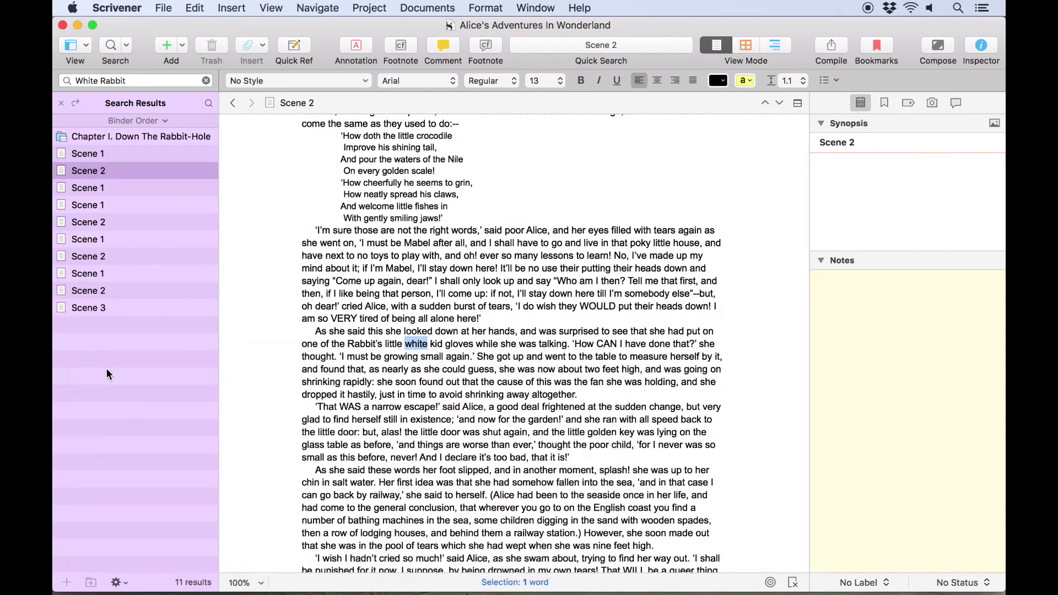
Step: Close Search Results and switch the project search operator back to Any Word
{"action": "left_click", "coordinate": [61, 104]}
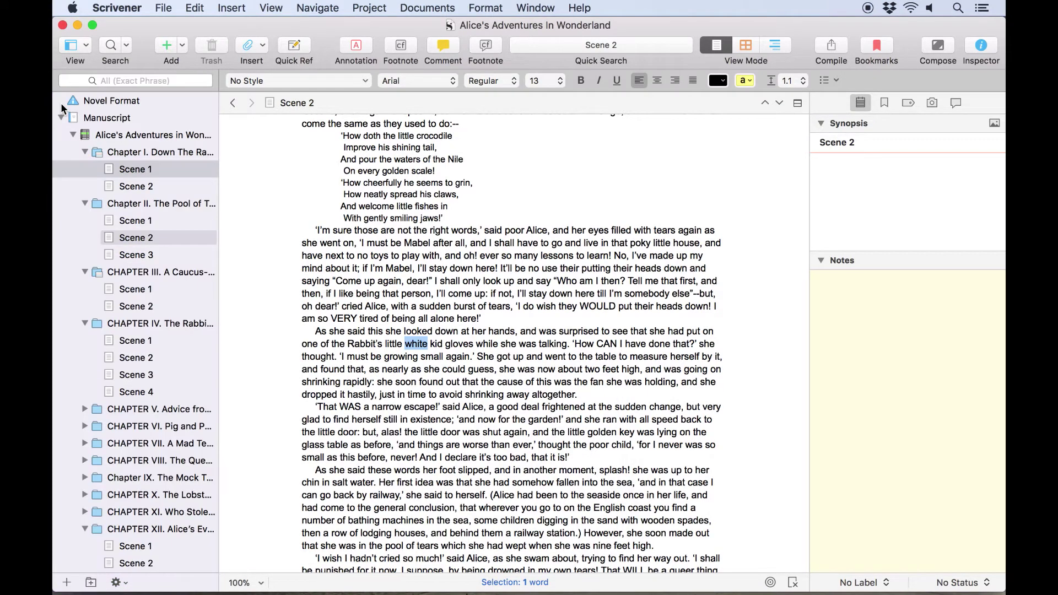
{"action": "left_click", "coordinate": [87, 81]}
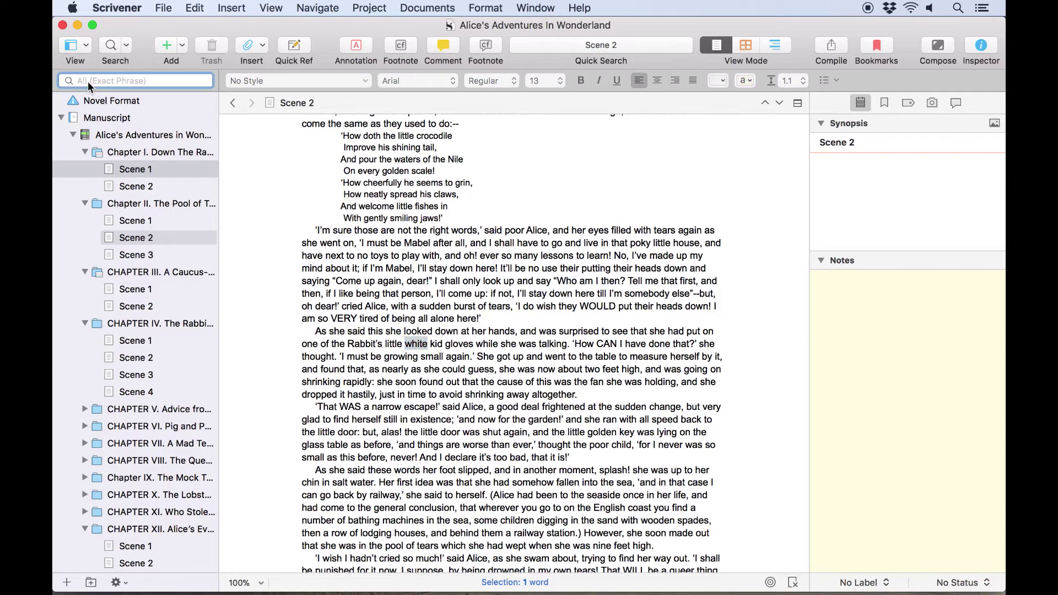
{"action": "left_click", "coordinate": [69, 81]}
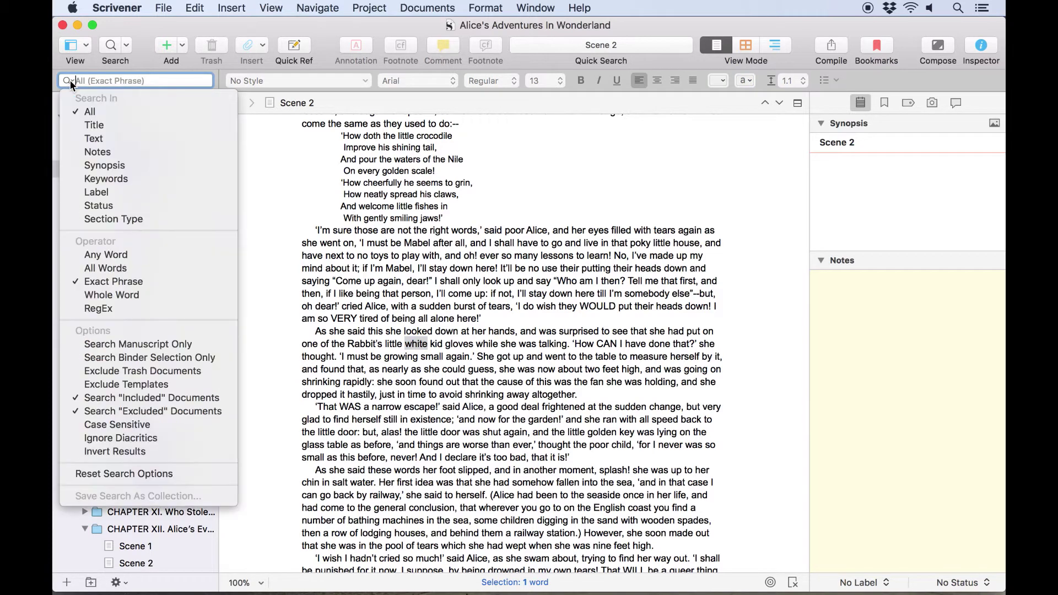
{"action": "left_click", "coordinate": [160, 255]}
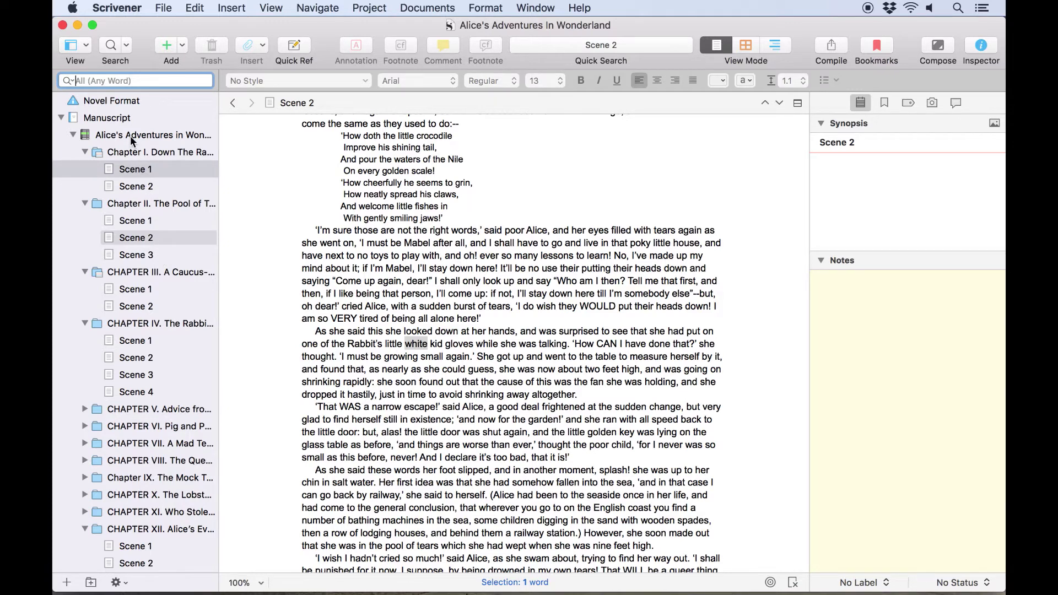
Step: Limit project search to Synopsis and search for the '*' wildcard
{"action": "left_click", "coordinate": [72, 81]}
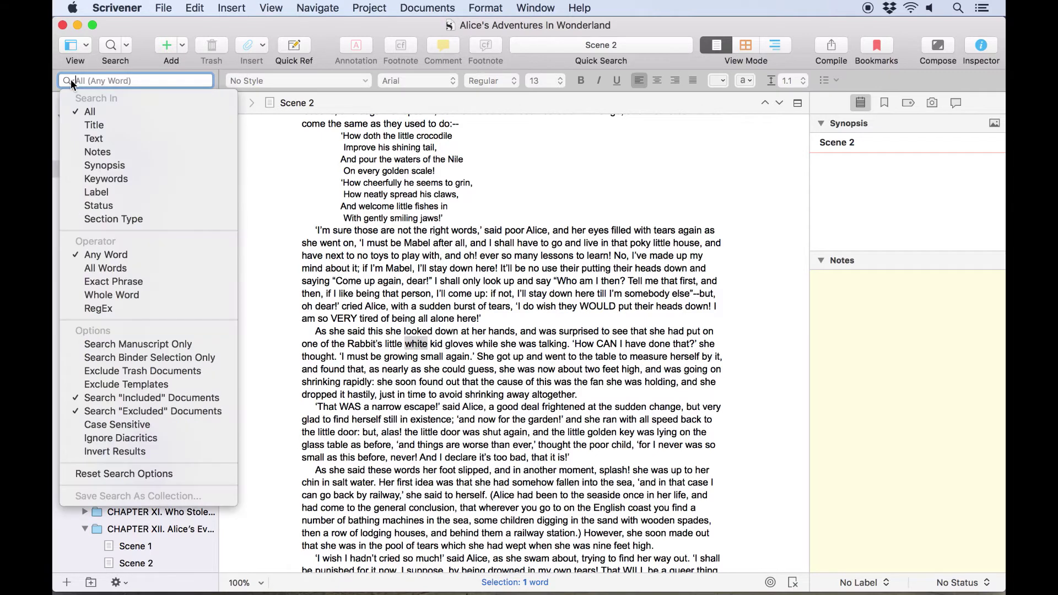
{"action": "left_click", "coordinate": [97, 165]}
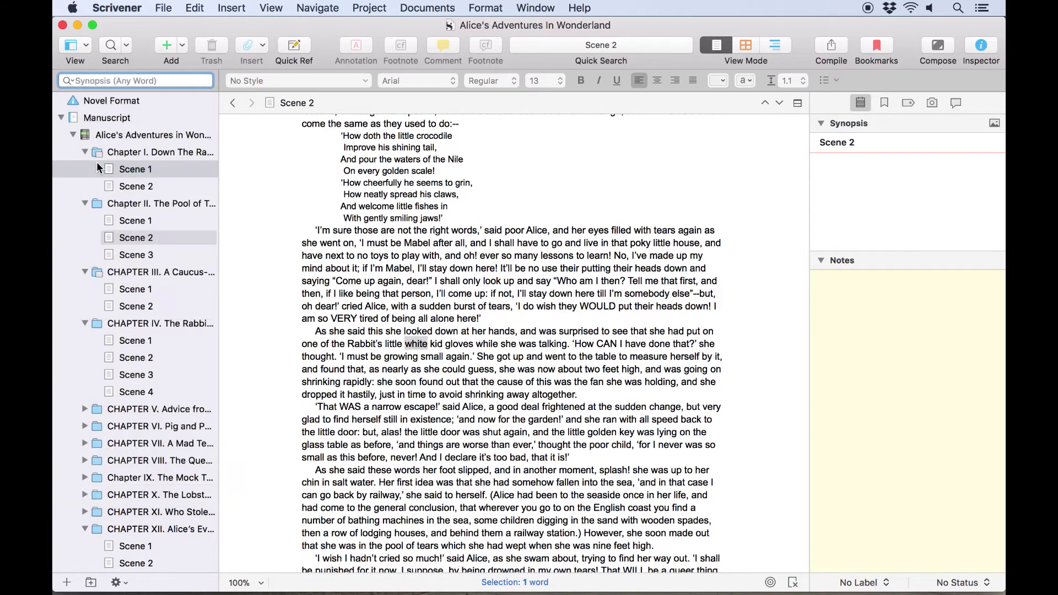
{"action": "type", "text": "*"}
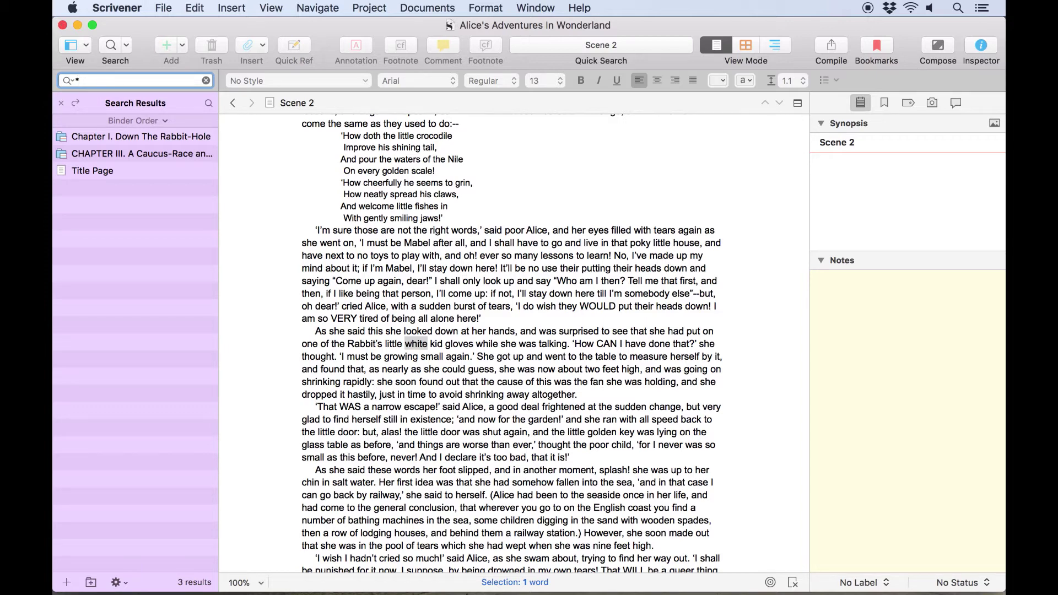
Step: Review the Chapter I, CHAPTER III and Title Page results, then clear the search
{"action": "left_click", "coordinate": [89, 137]}
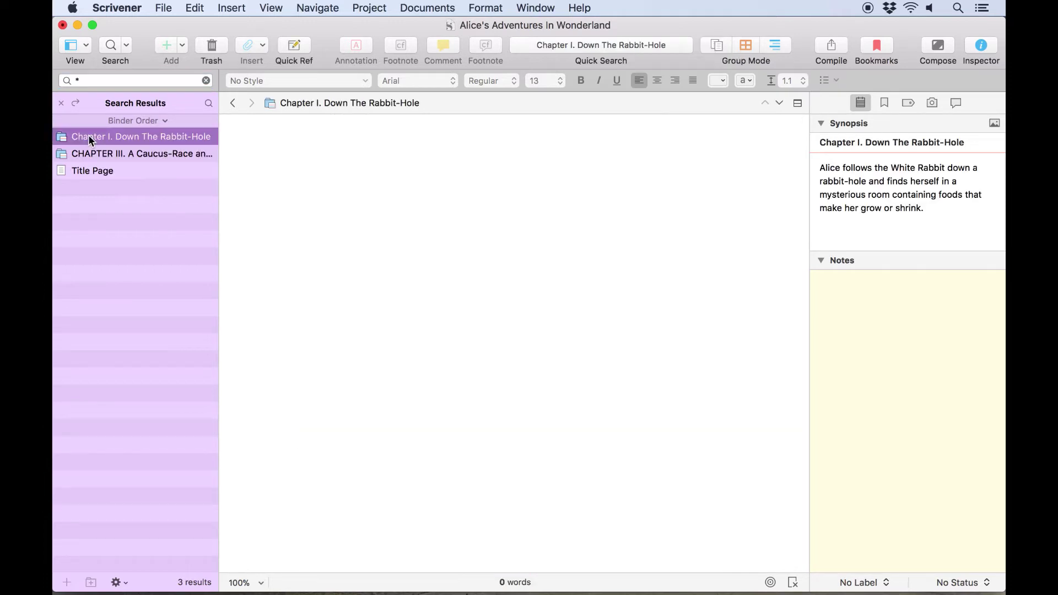
{"action": "left_click", "coordinate": [131, 155]}
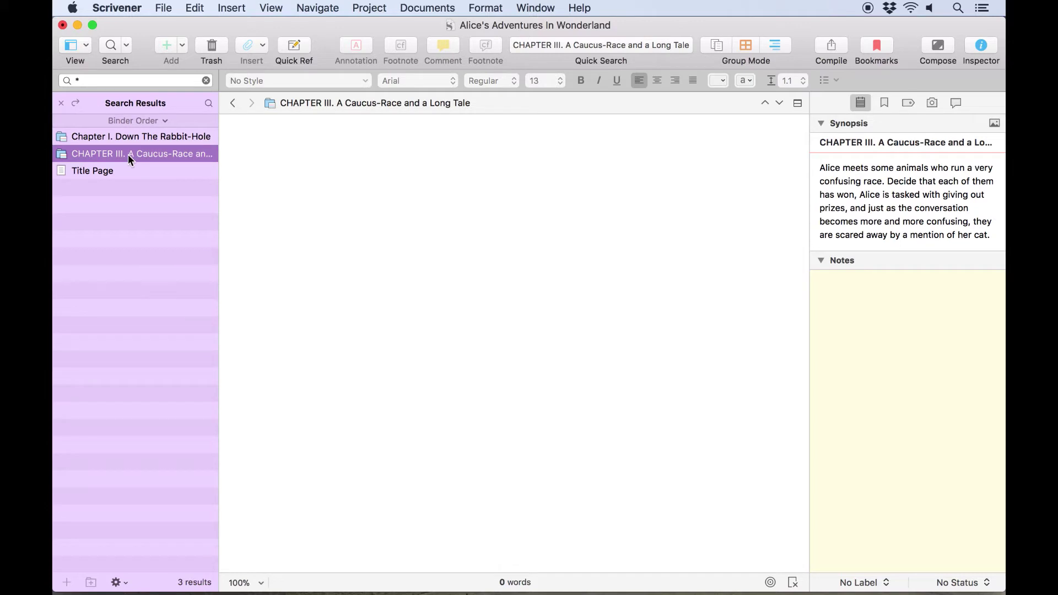
{"action": "left_click", "coordinate": [122, 171]}
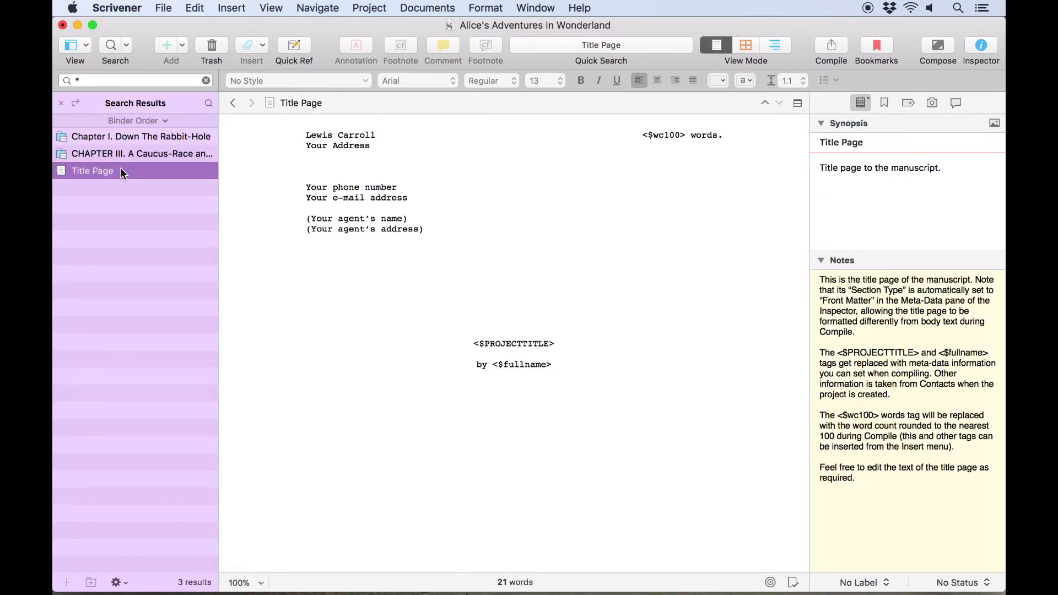
{"action": "left_click", "coordinate": [123, 139]}
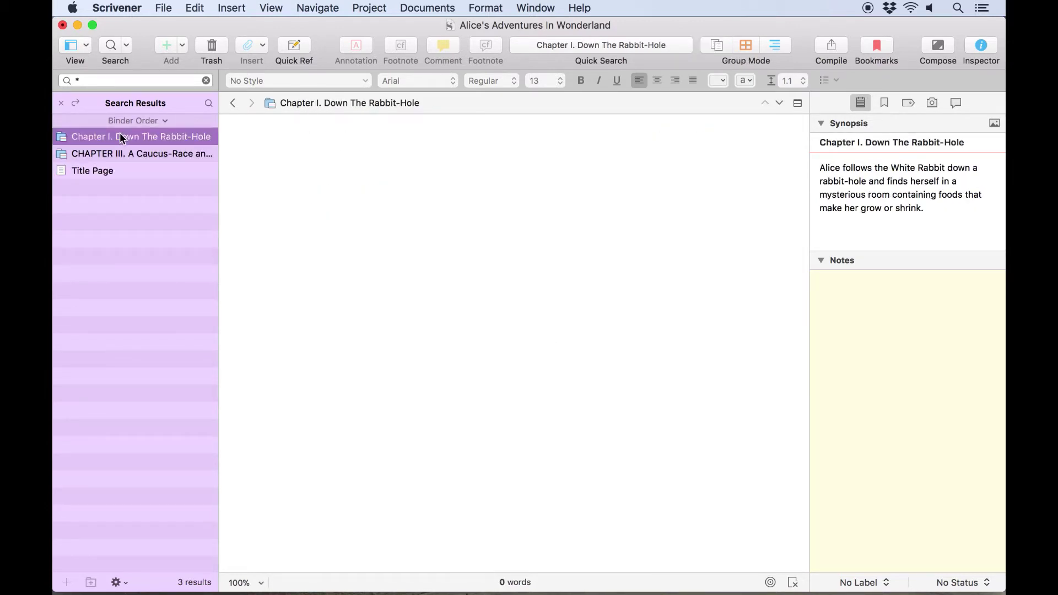
{"action": "left_click", "coordinate": [61, 103]}
{"action": "left_click", "coordinate": [91, 81]}
Step: Set the search scope to Text plus Notes, then back to All fields
{"action": "left_click", "coordinate": [67, 82]}
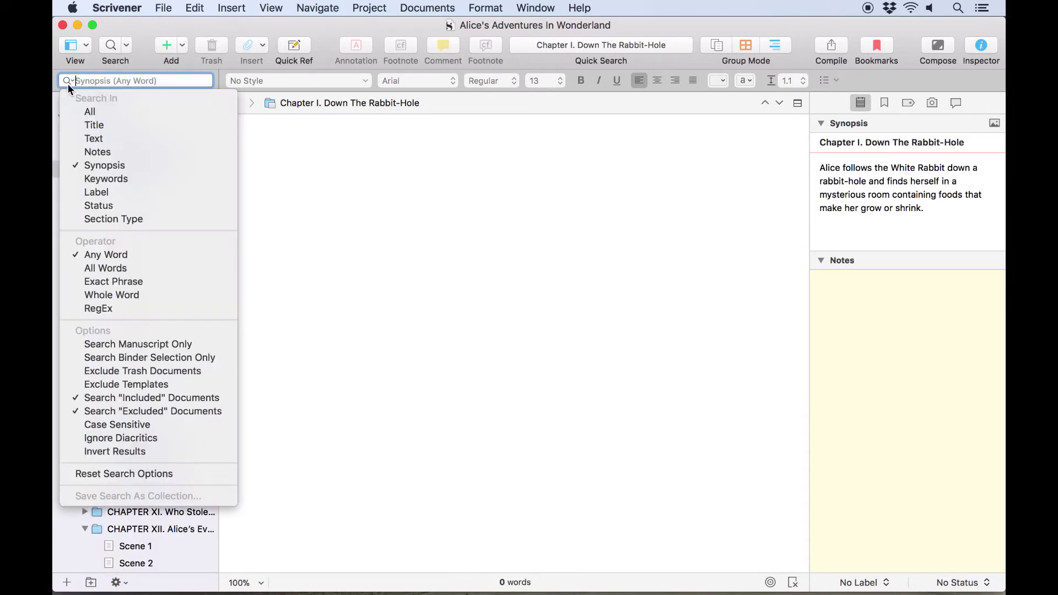
{"action": "left_click", "coordinate": [115, 140]}
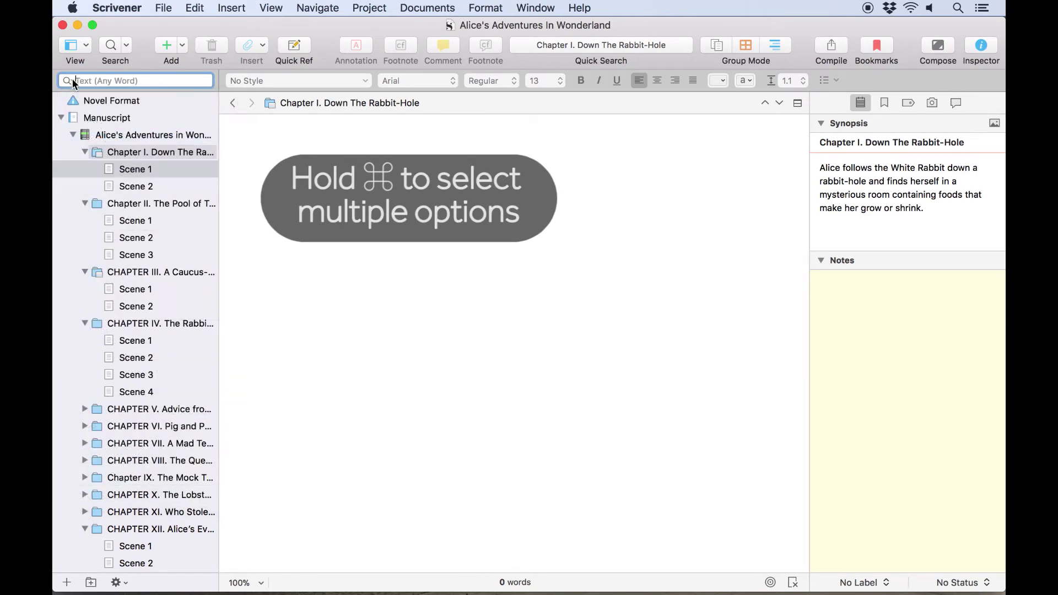
{"action": "left_click", "coordinate": [69, 80]}
{"action": "left_click", "coordinate": [100, 153], "text": "super"}
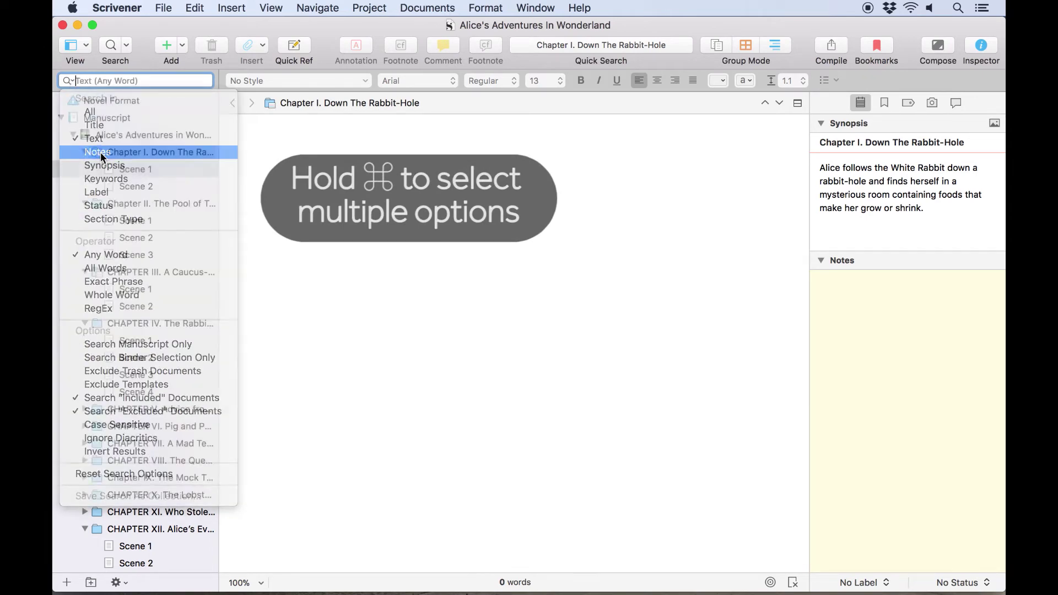
{"action": "left_click", "coordinate": [68, 81]}
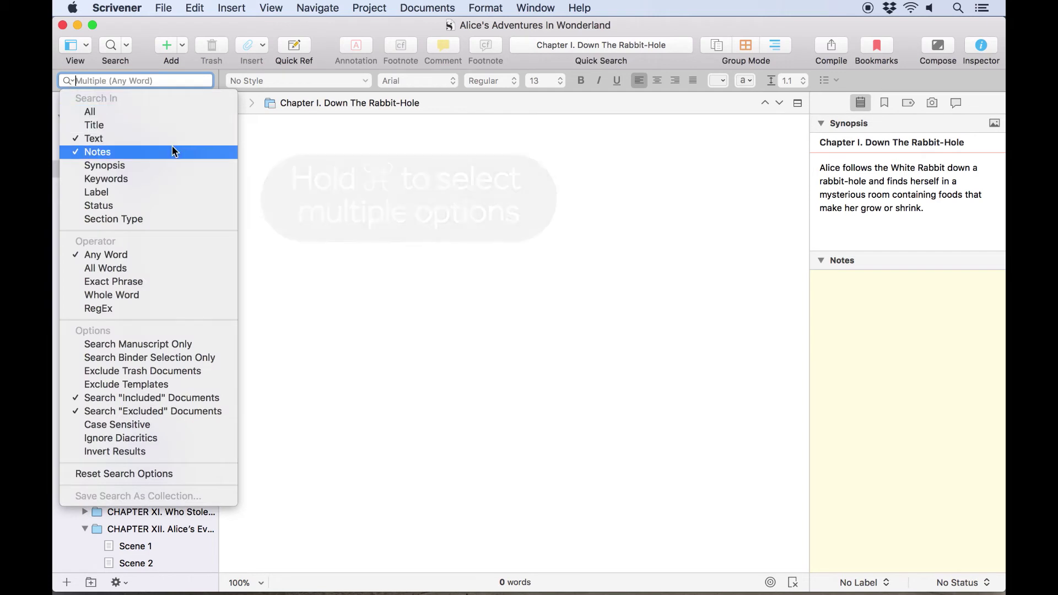
{"action": "left_click", "coordinate": [146, 116]}
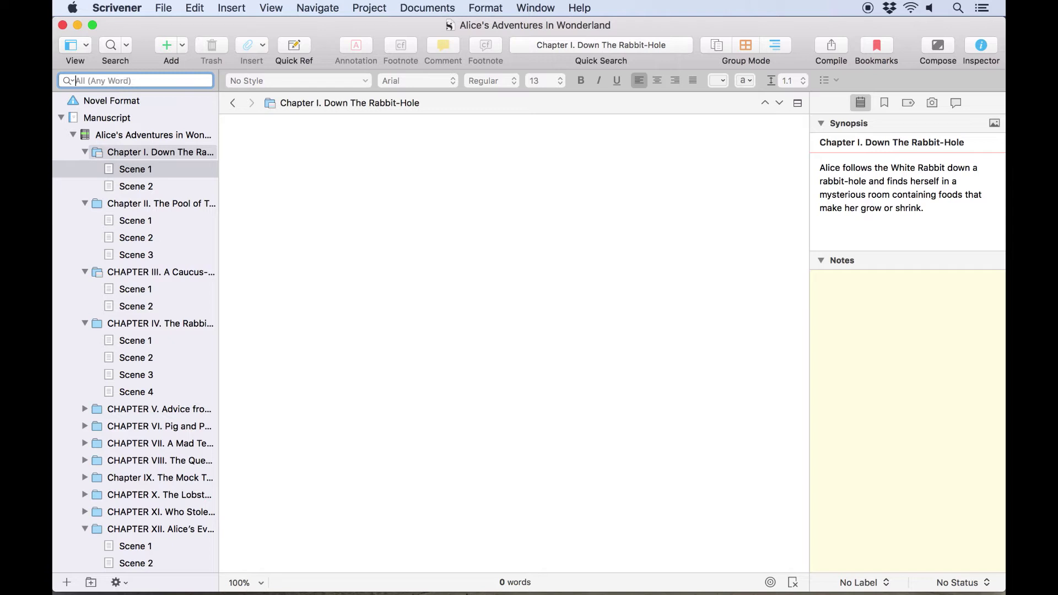
{"action": "type", "text": "cdate:"}
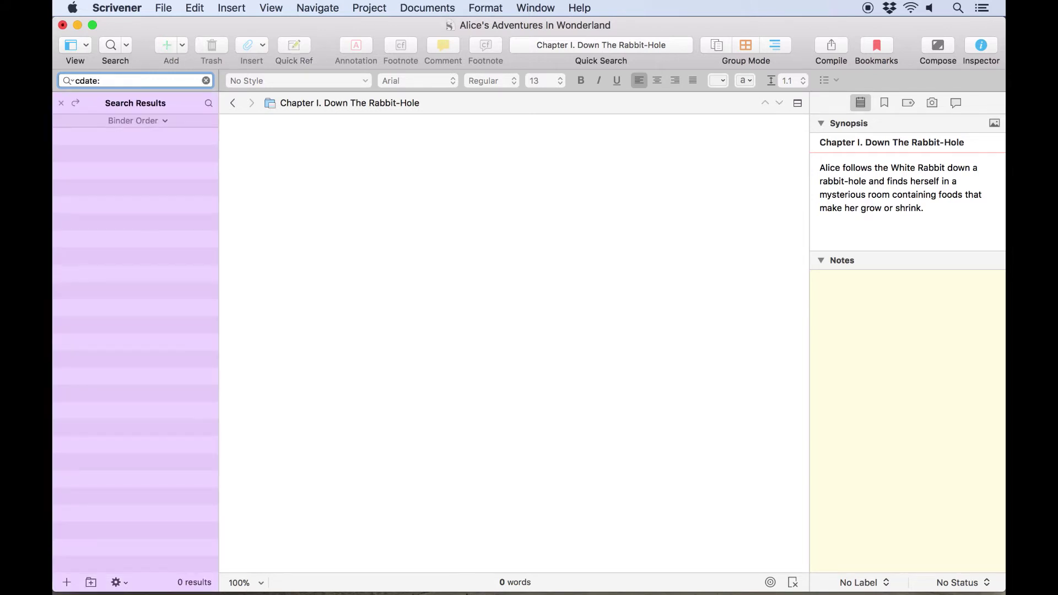
{"action": "key", "text": "Return"}
{"action": "type", "text": "mdate:2017"}
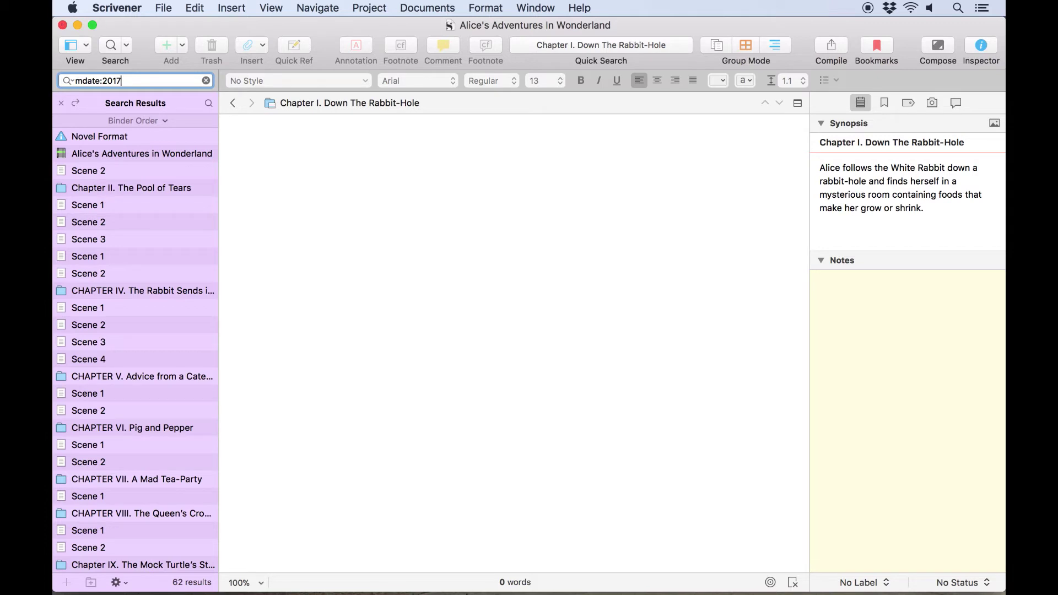
{"action": "type", "text": "-08-09"}
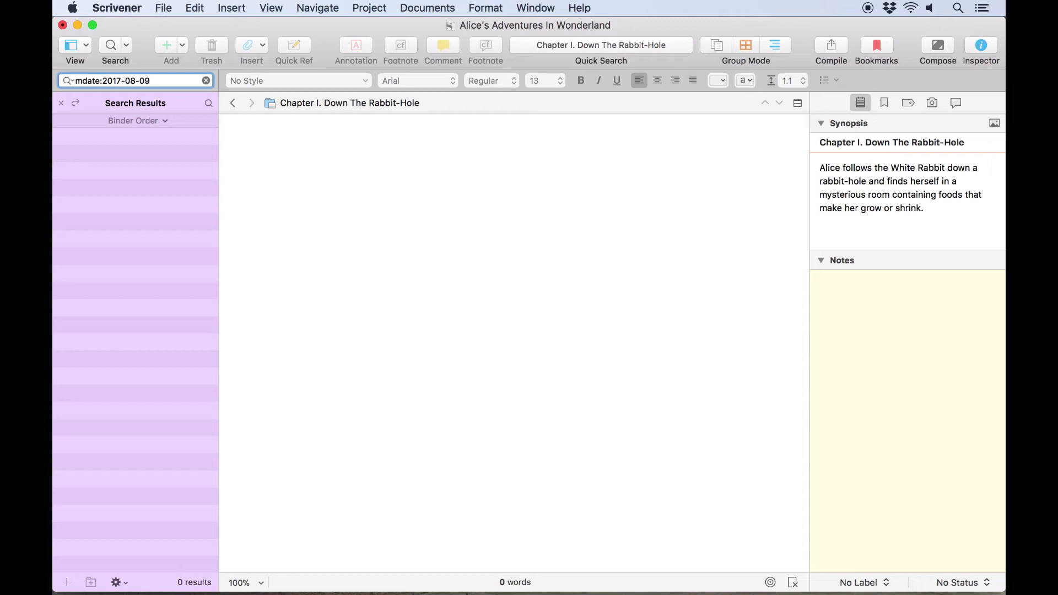
{"action": "key", "text": "BackSpace"}
{"action": "key", "text": "BackSpace"}
{"action": "key", "text": "BackSpace"}
{"action": "key", "text": "BackSpace"}
{"action": "key", "text": "BackSpace"}
{"action": "key", "text": "BackSpace"}
{"action": "key", "text": "BackSpace"}
{"action": "key", "text": "BackSpace"}
{"action": "key", "text": "BackSpace"}
{"action": "key", "text": "BackSpace"}
{"action": "type", "text": ">2017-08-09"}
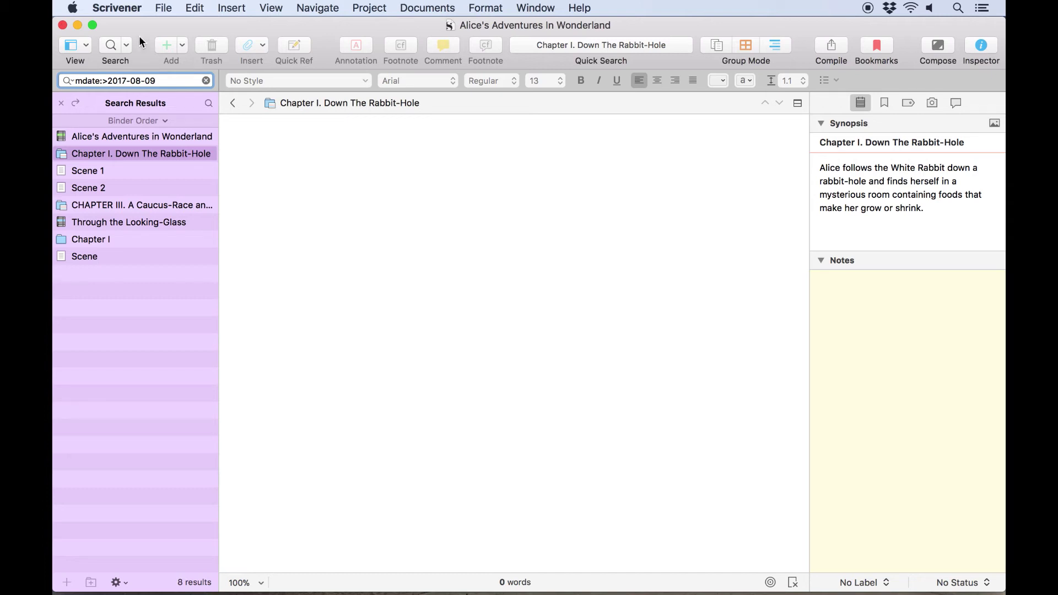
Step: Clear the date search, open Chapter I's Scene 1, and quick-search 'white rabbit' to its first mention
{"action": "left_click", "coordinate": [206, 80]}
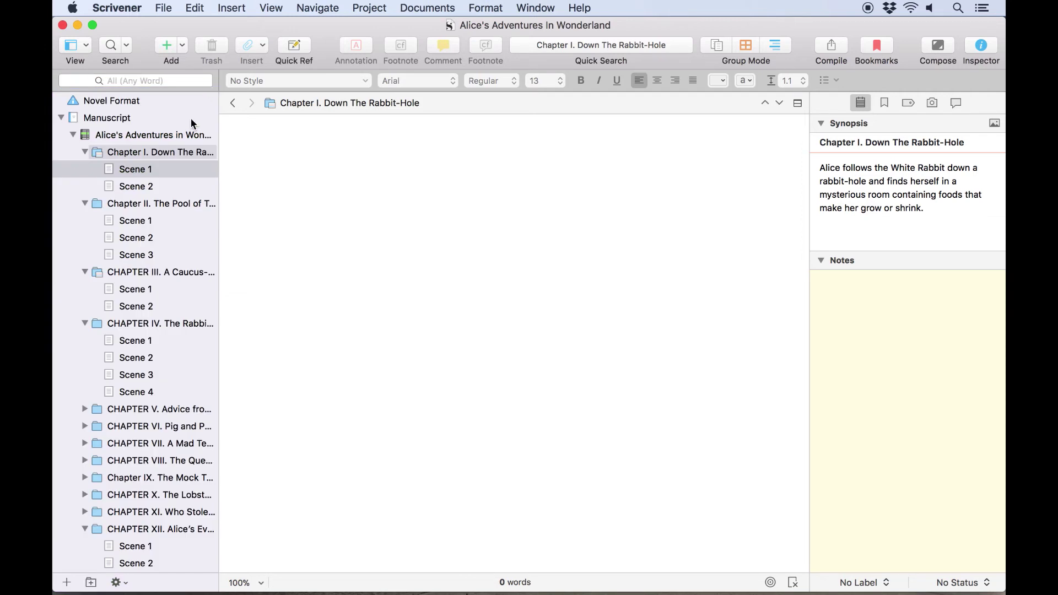
{"action": "left_click", "coordinate": [164, 171]}
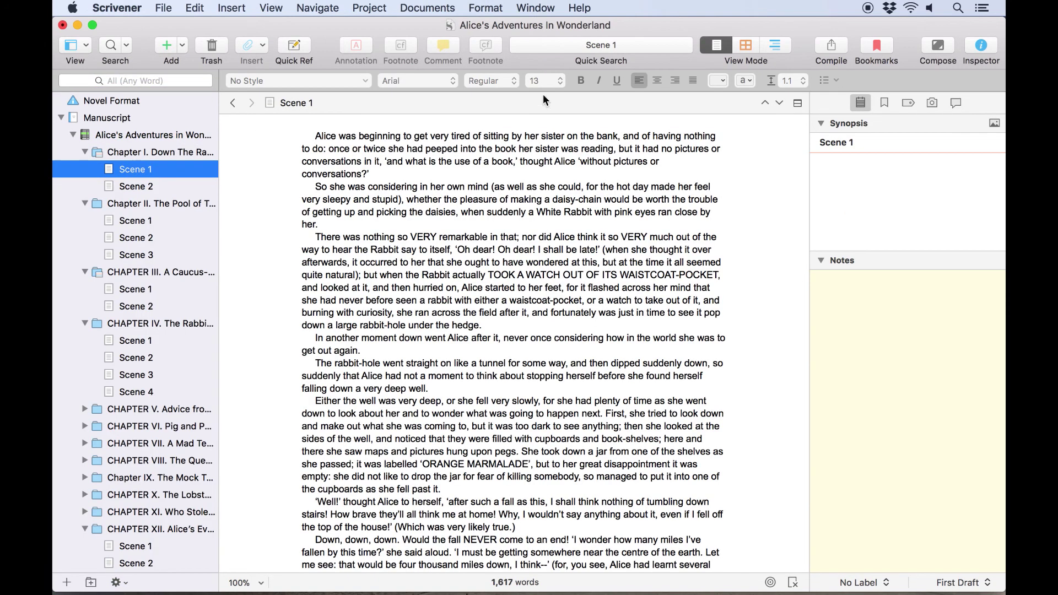
{"action": "left_click", "coordinate": [616, 45]}
{"action": "type", "text": "white "}
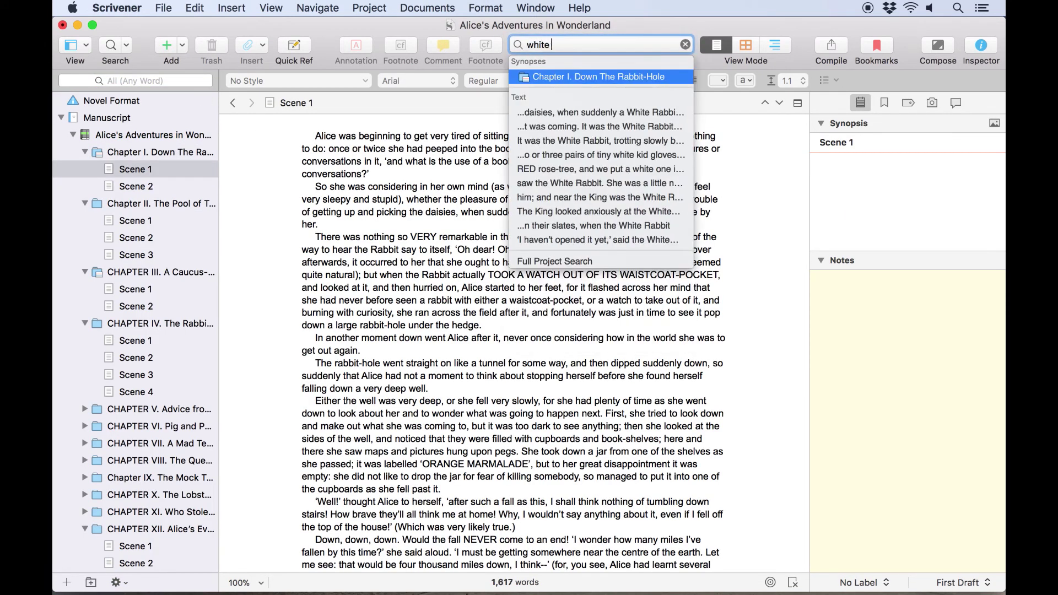
{"action": "type", "text": "rabbit"}
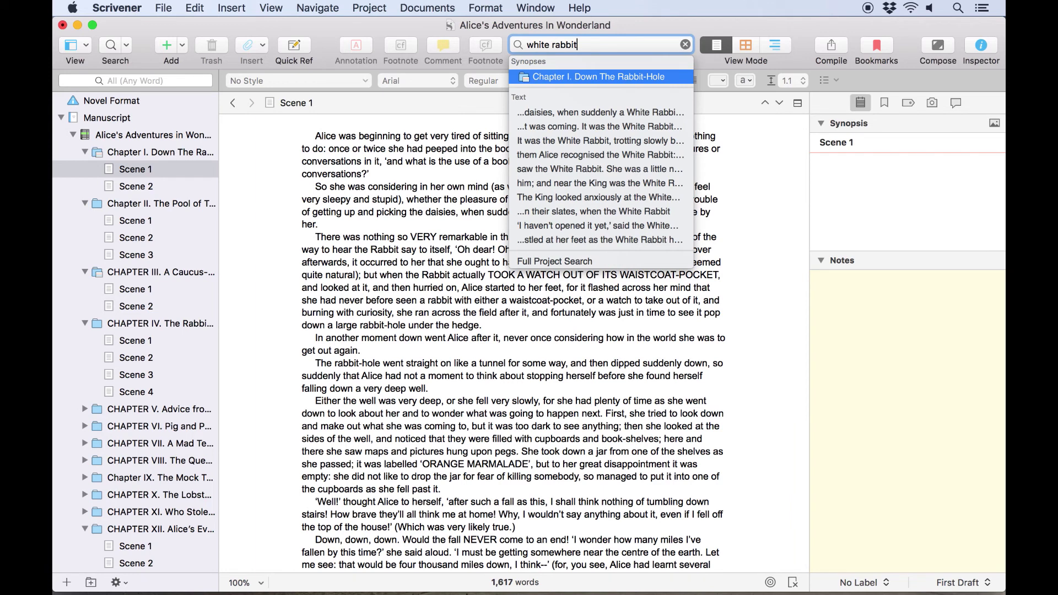
{"action": "left_click", "coordinate": [653, 113]}
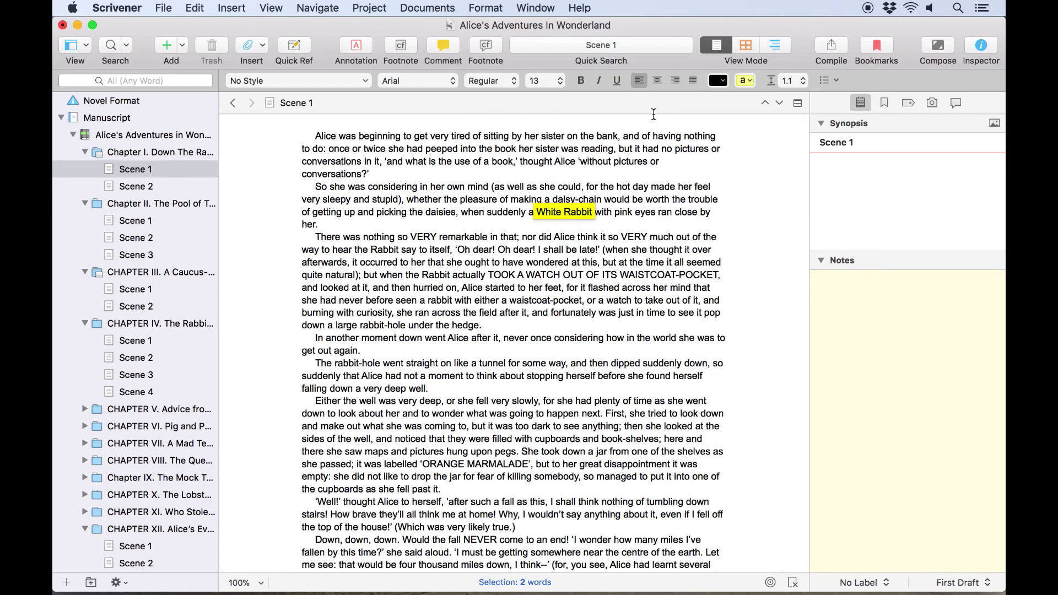
Step: Jump to where Alice recognises the White Rabbit, then bring up the Formatting Finder
{"action": "left_click", "coordinate": [650, 45]}
{"action": "left_click", "coordinate": [636, 49]}
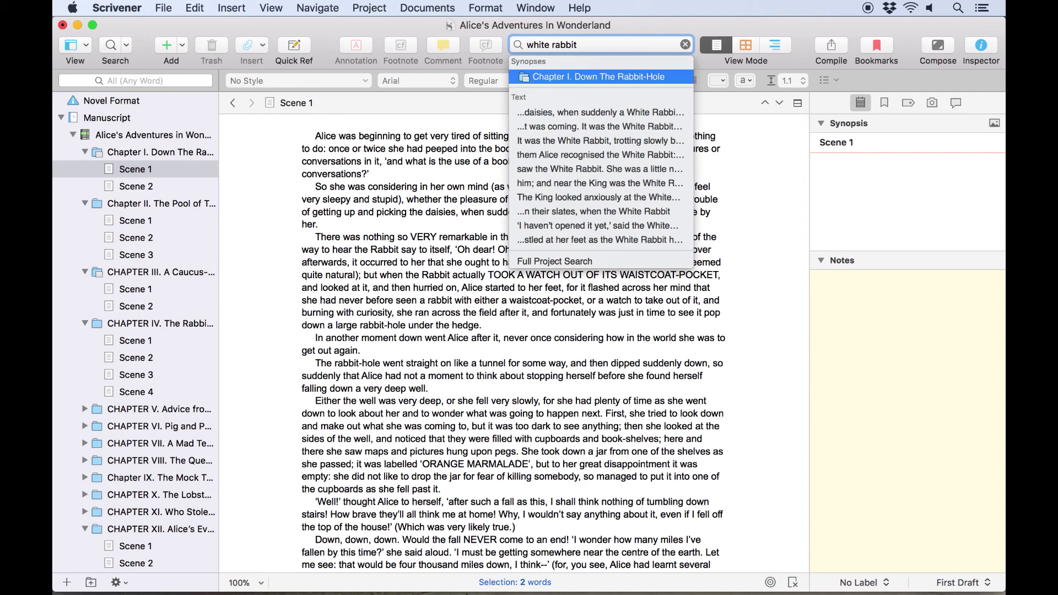
{"action": "left_click", "coordinate": [583, 159]}
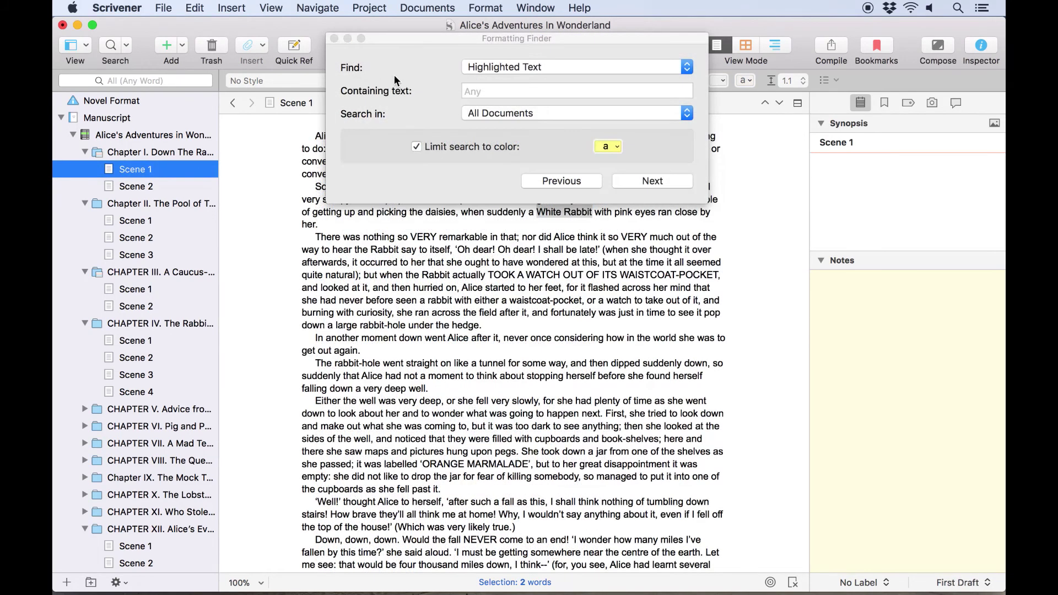
{"action": "left_click", "coordinate": [395, 75]}
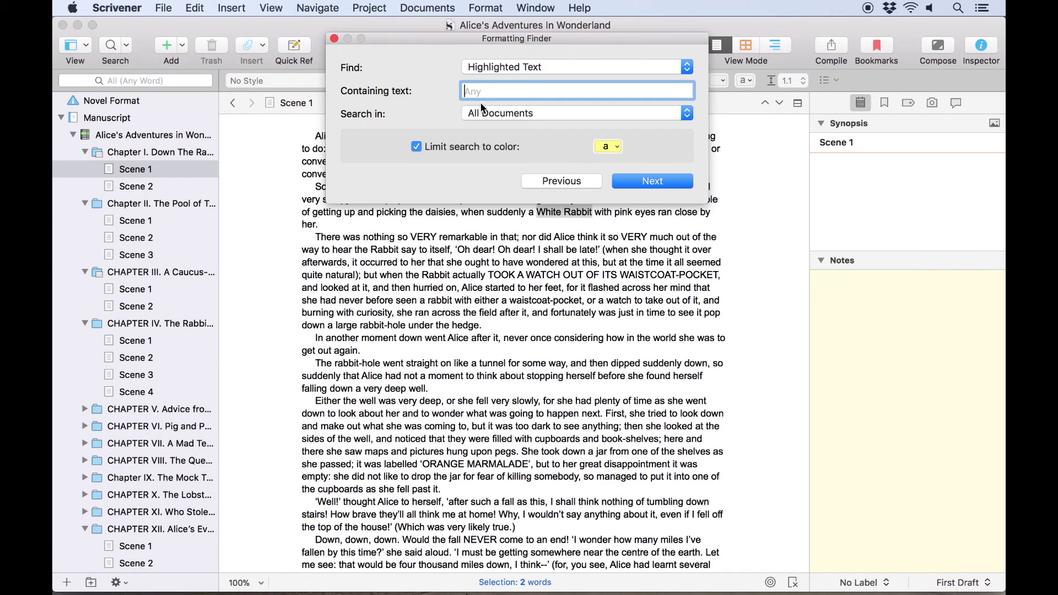
Step: Move the Formatting Finder to the screen centre and show its list of formatting types
{"action": "left_click_drag", "start_coordinate": [431, 38], "coordinate": [377, 209]}
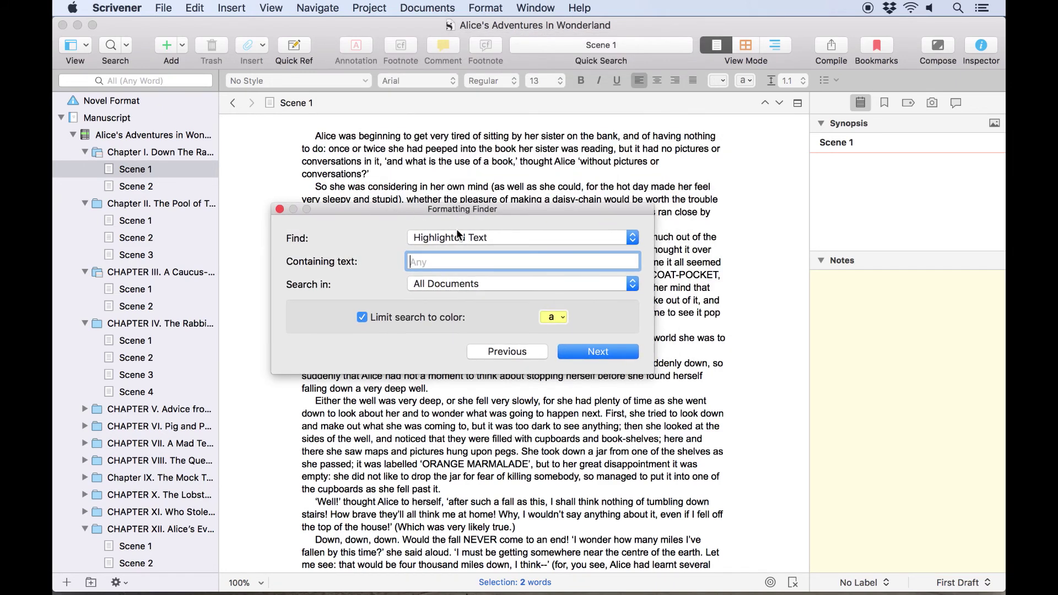
{"action": "left_click", "coordinate": [467, 238]}
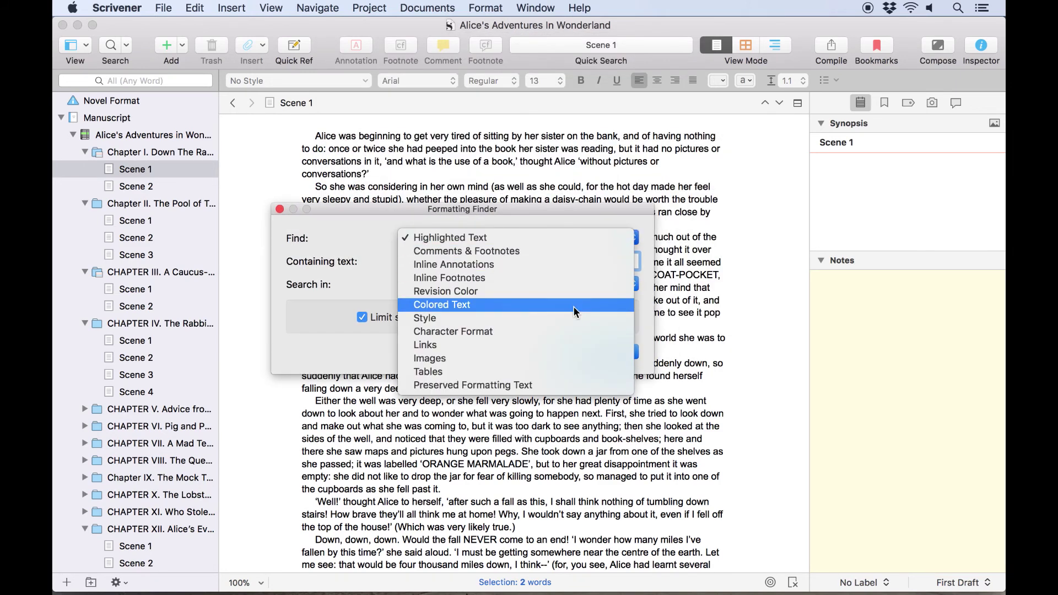